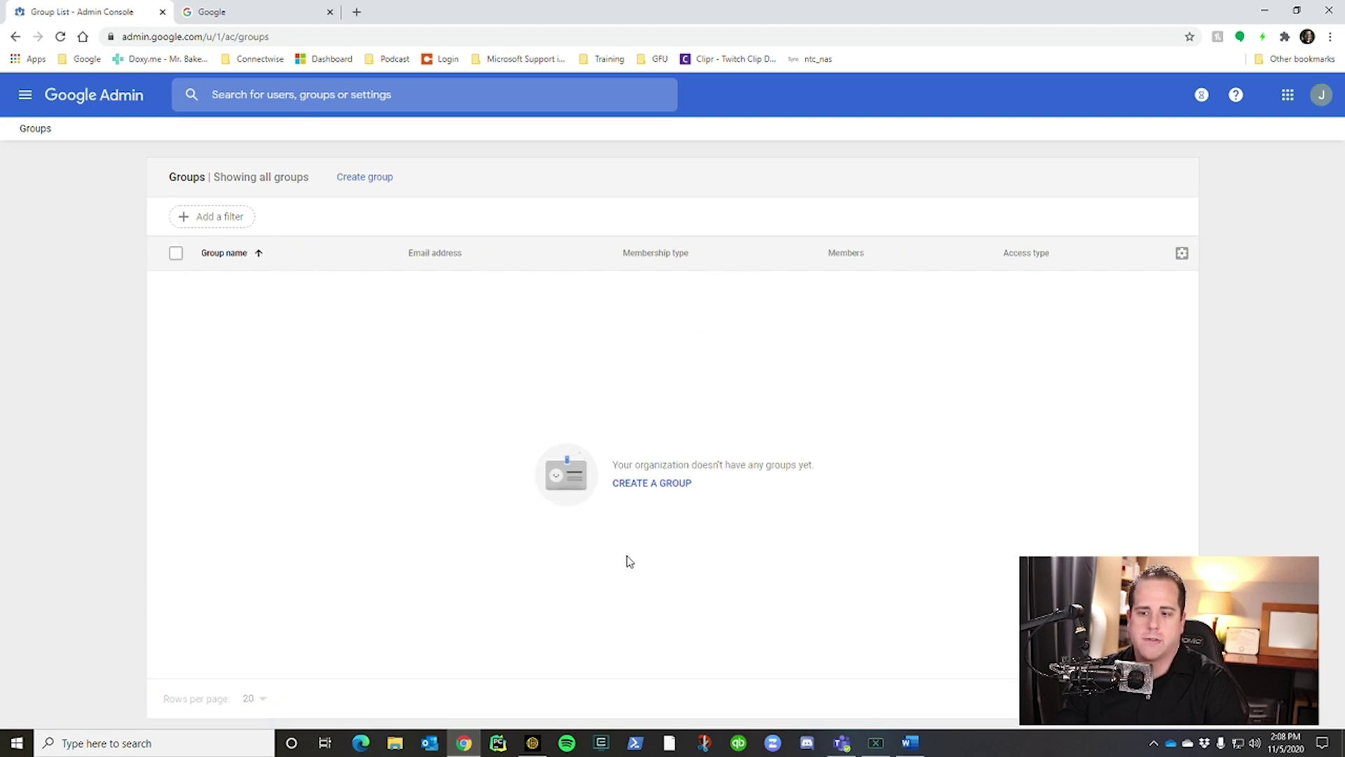
Step: Start a new group named 'Sales Department' with the group email 'sales'
click(656, 490)
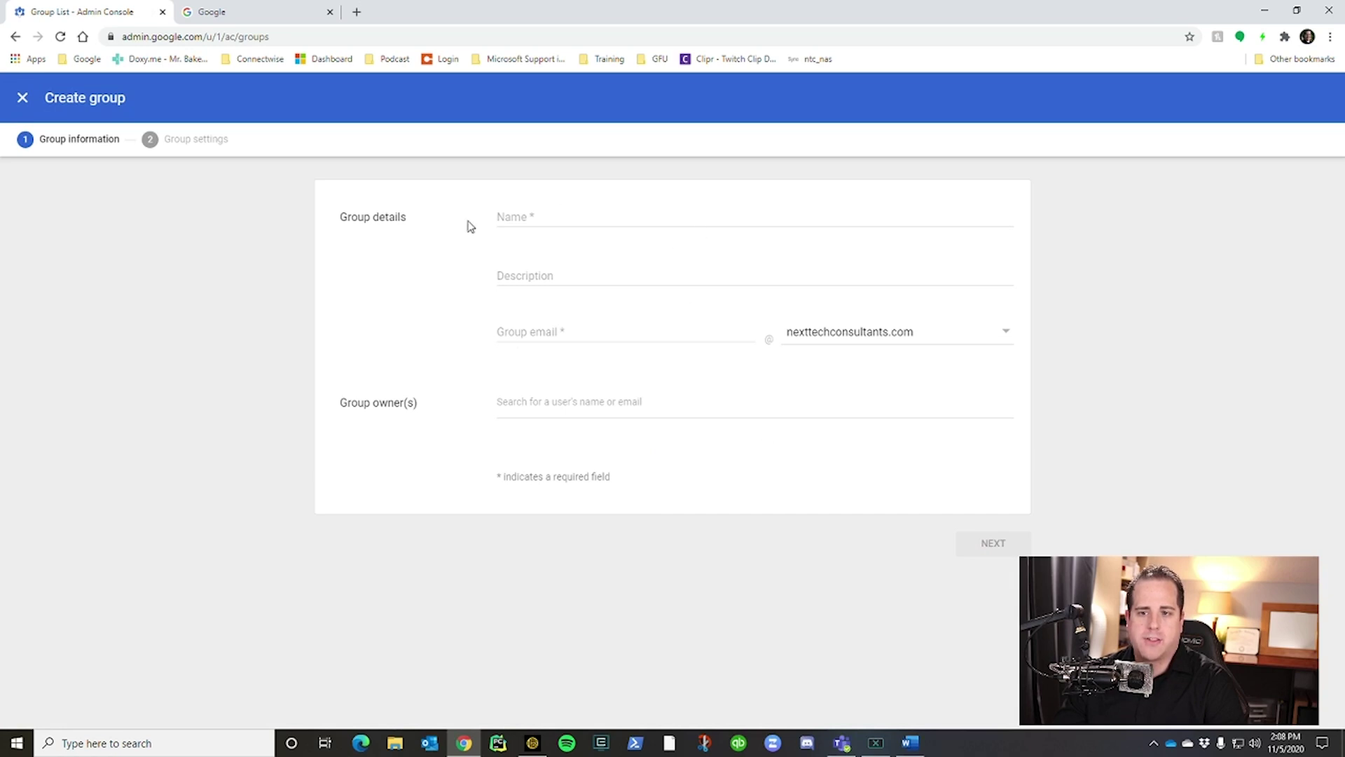
click(560, 216)
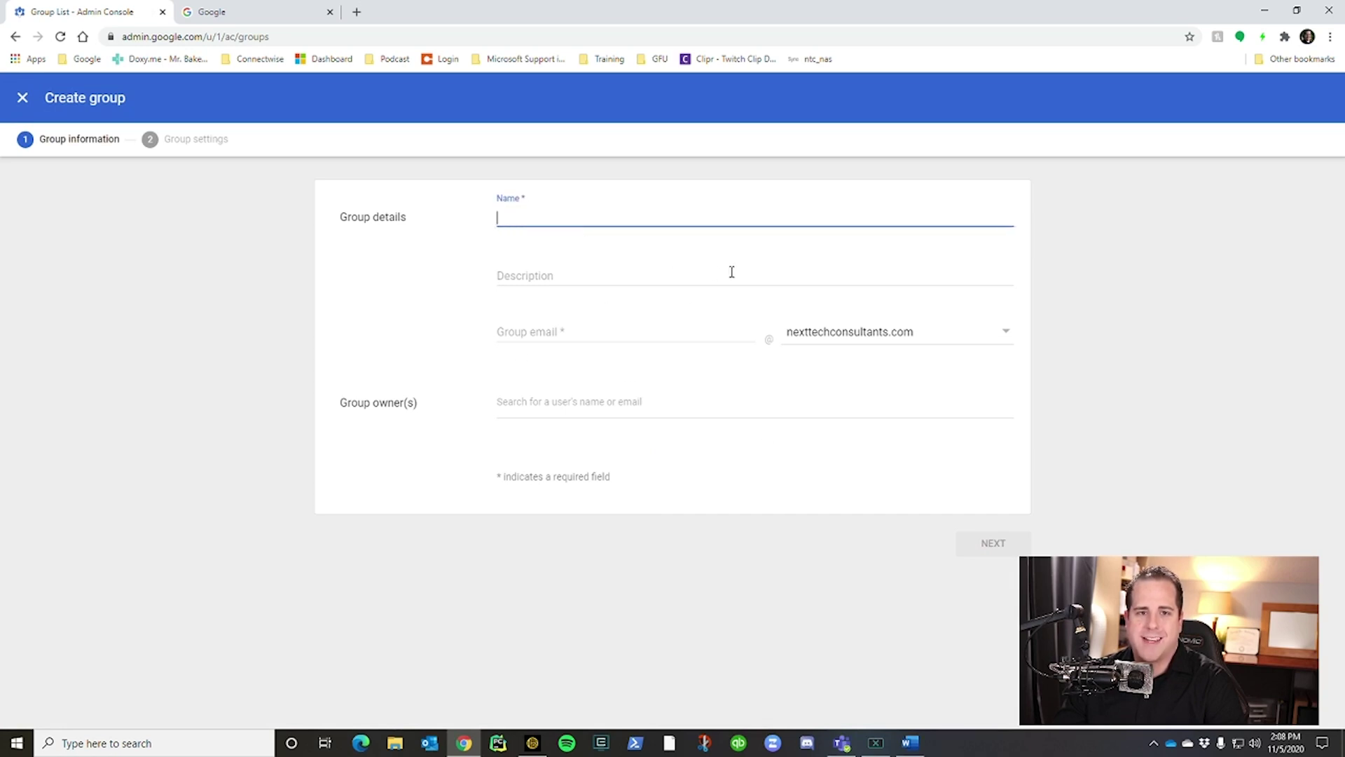
text(Sa)
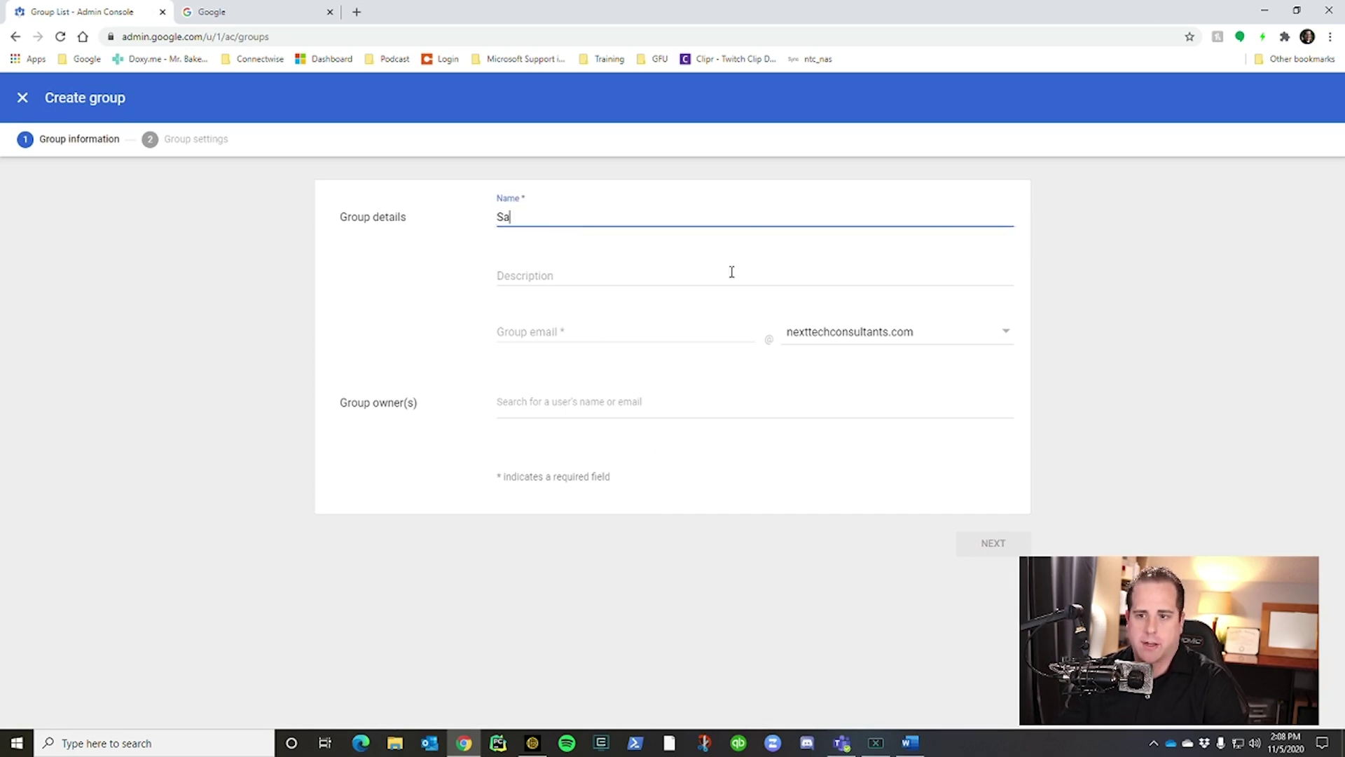
text(les Department)
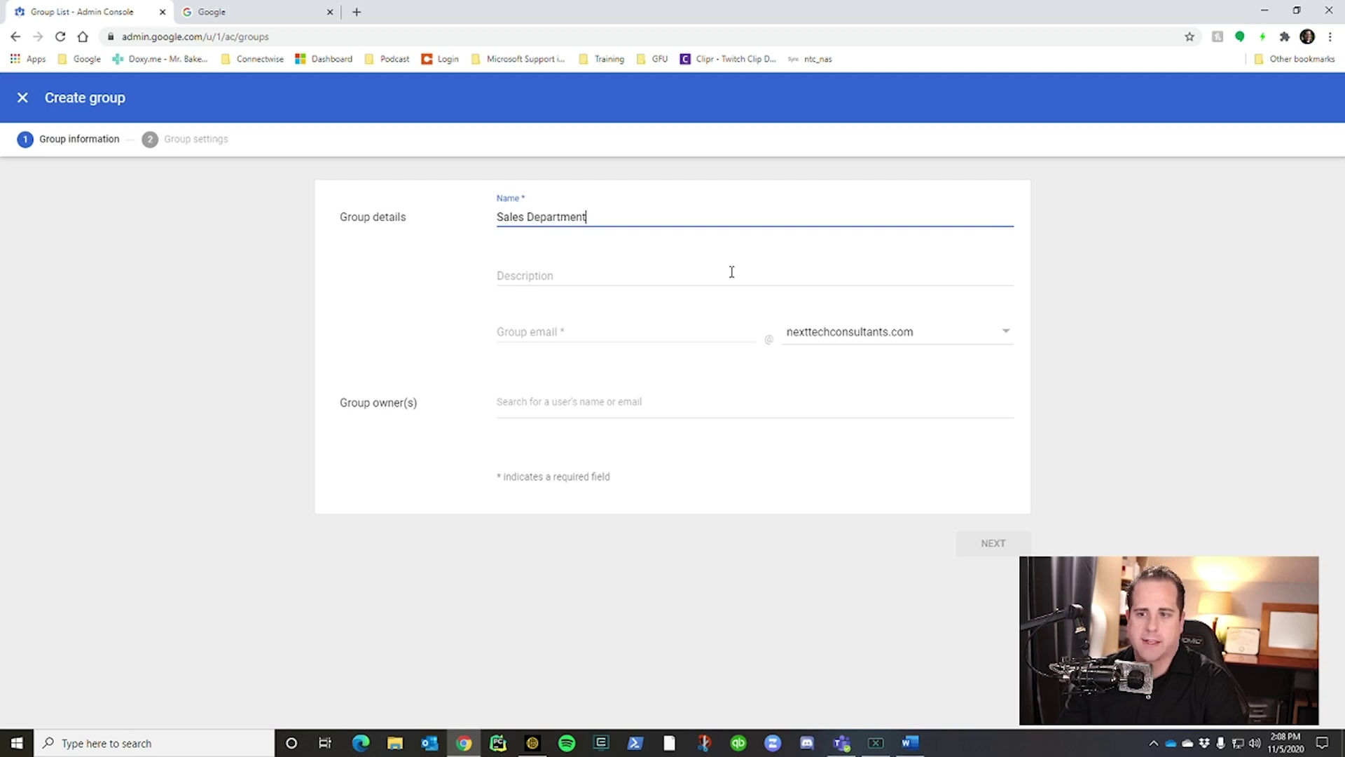
click(649, 272)
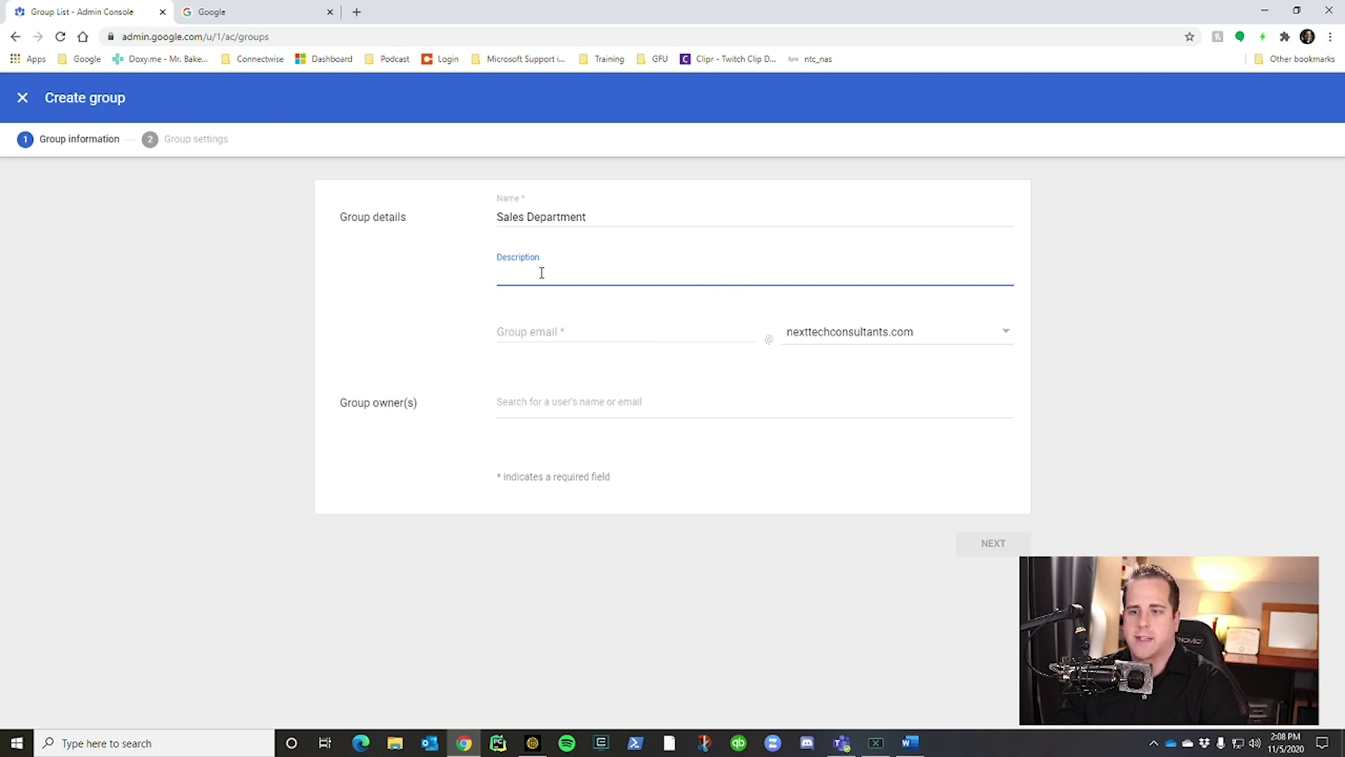
click(557, 330)
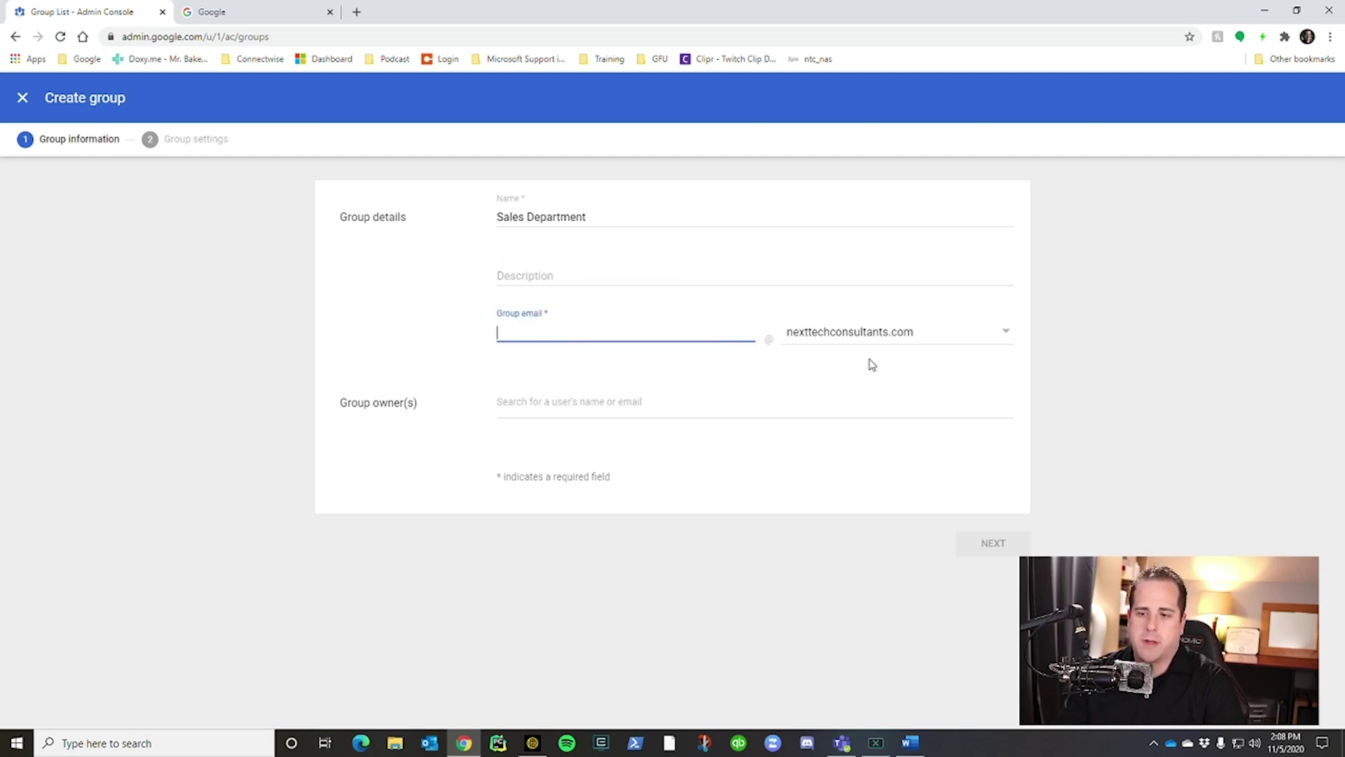
text(sales)
click(1193, 366)
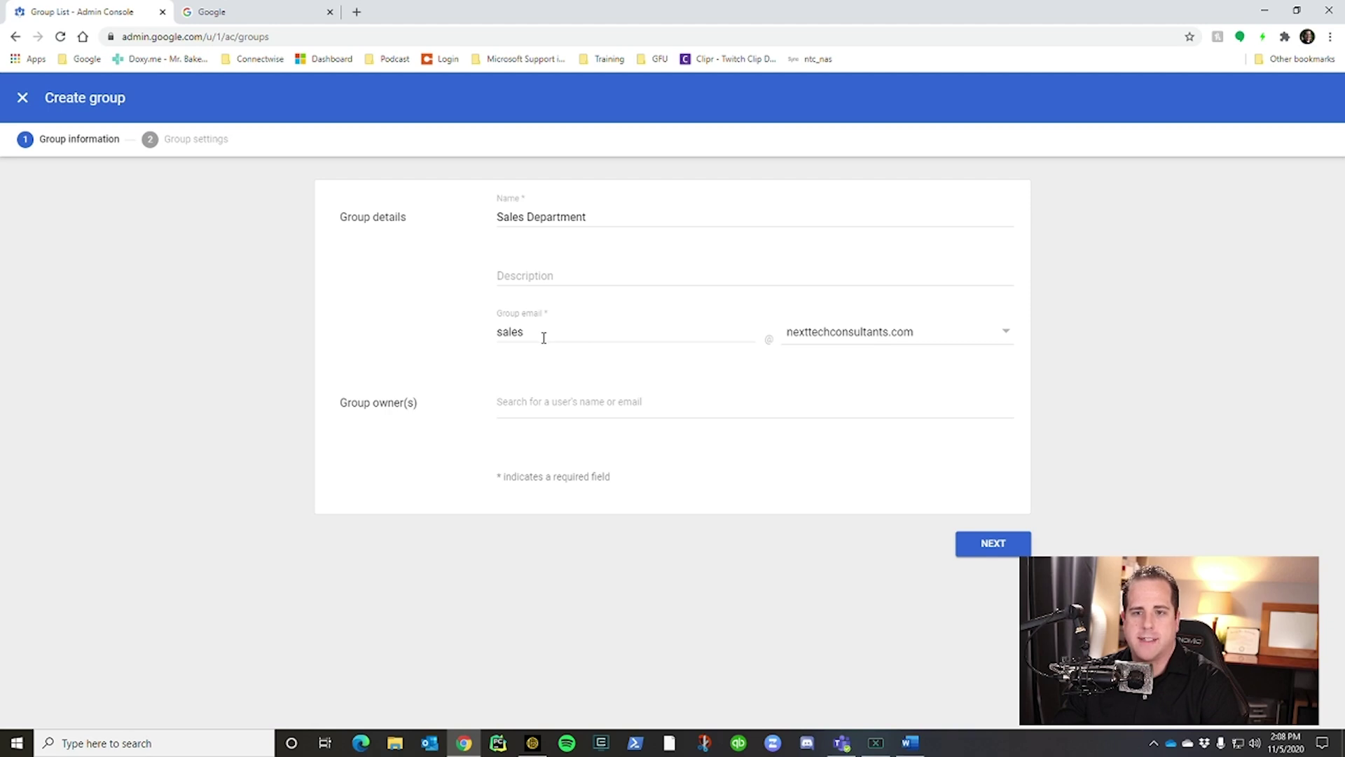
Step: Search for the chosen user by name, make them group owner, and proceed to settings
click(660, 399)
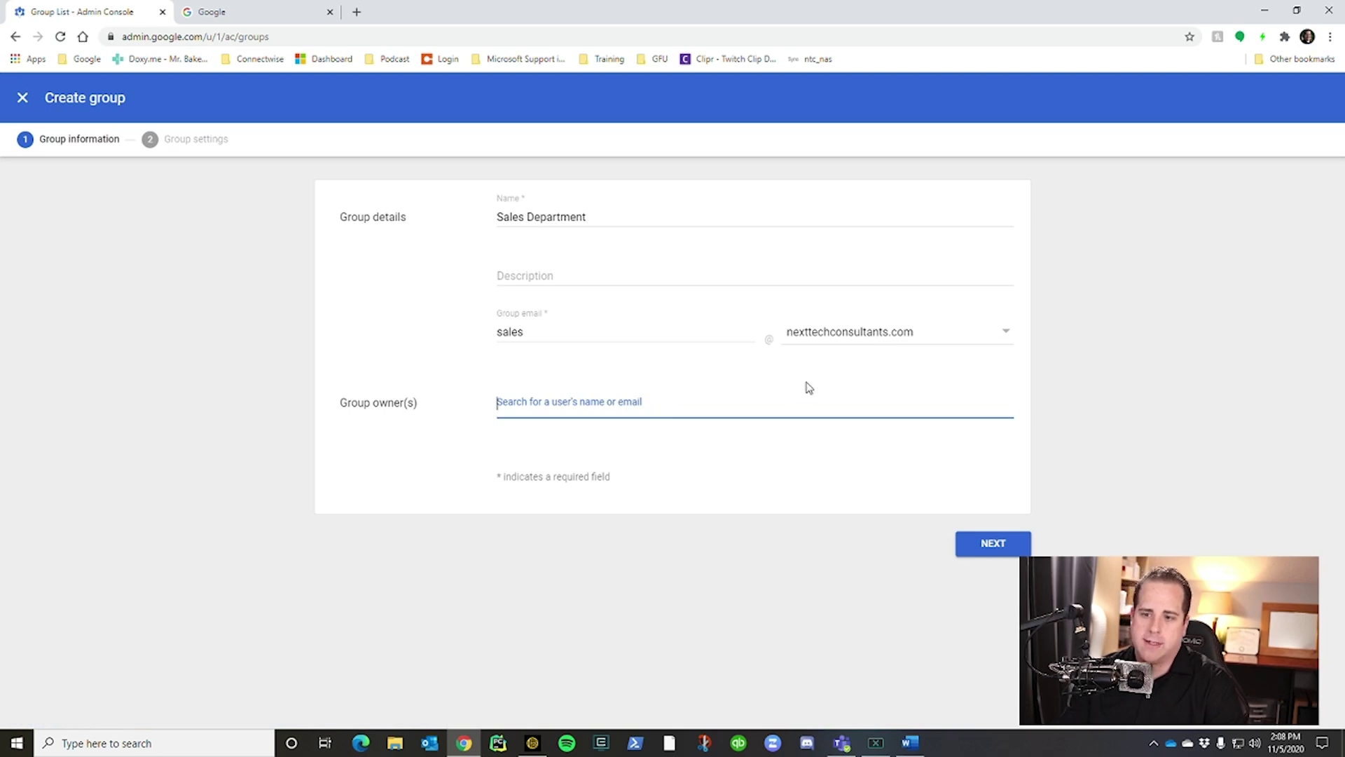
text(josiah)
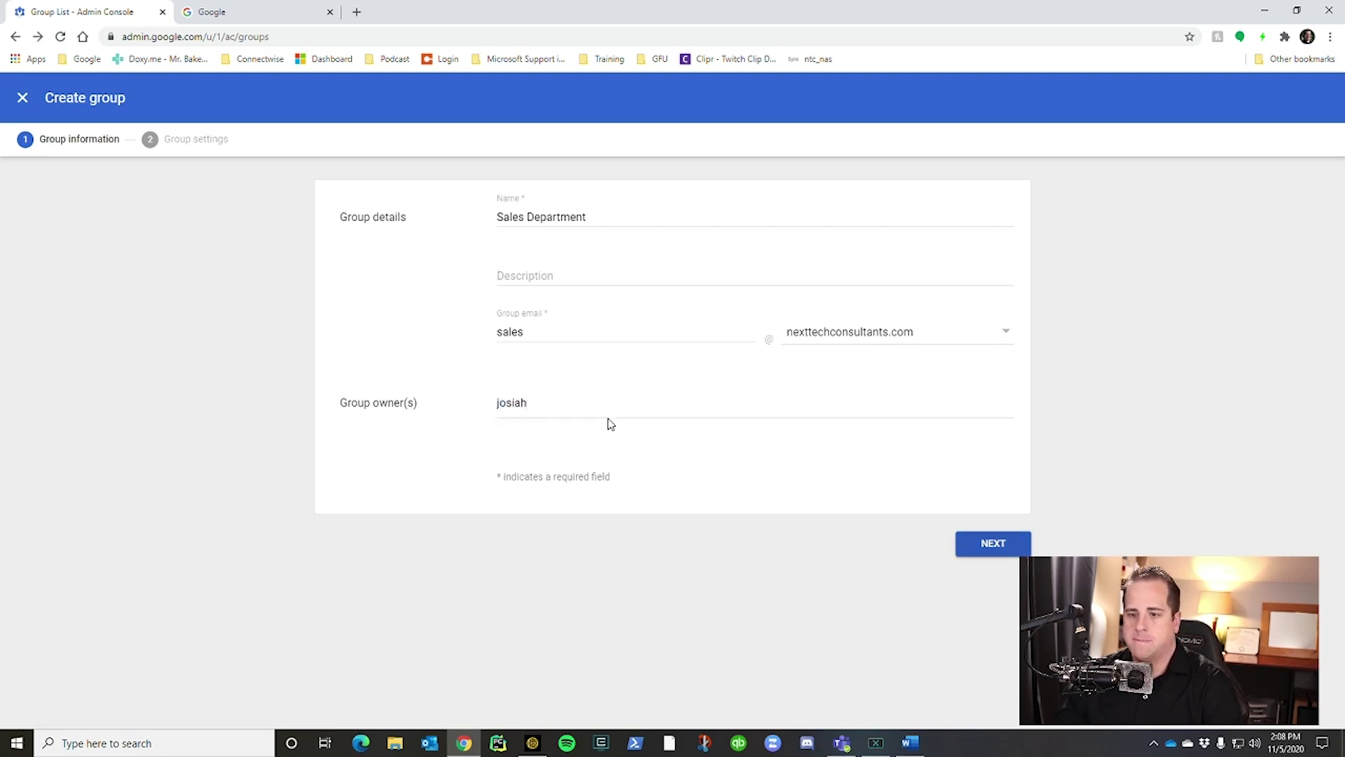
click(565, 436)
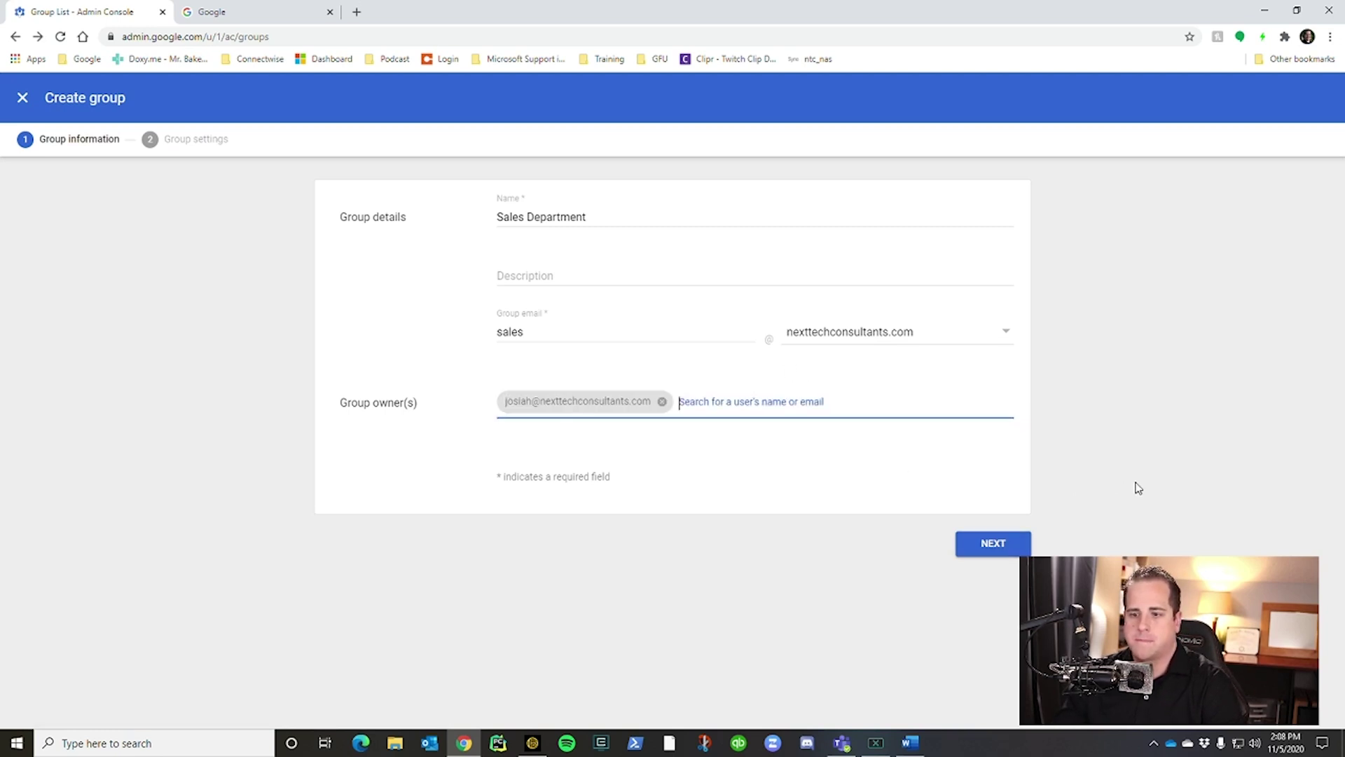
click(983, 546)
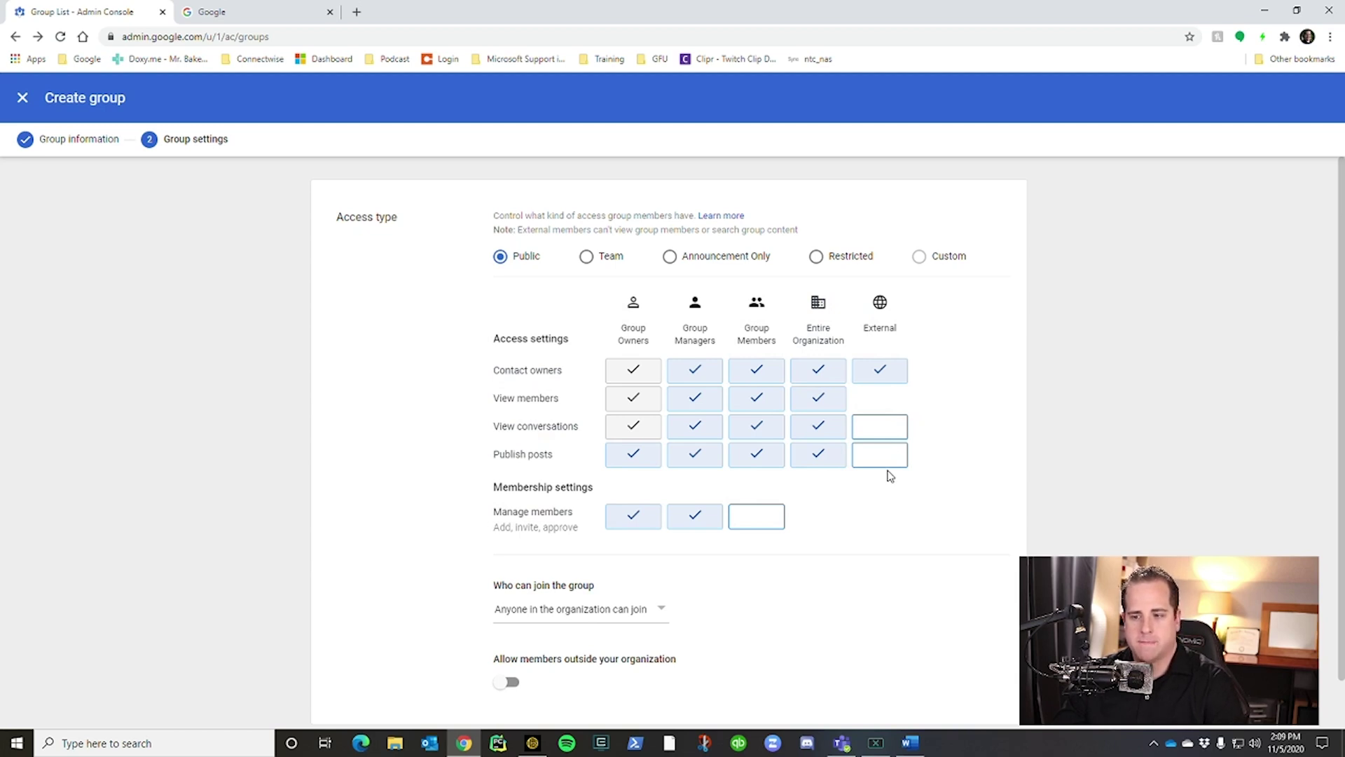
Step: Compare the Team, Announcement Only and Restricted access types, then return to Public
click(587, 257)
click(670, 257)
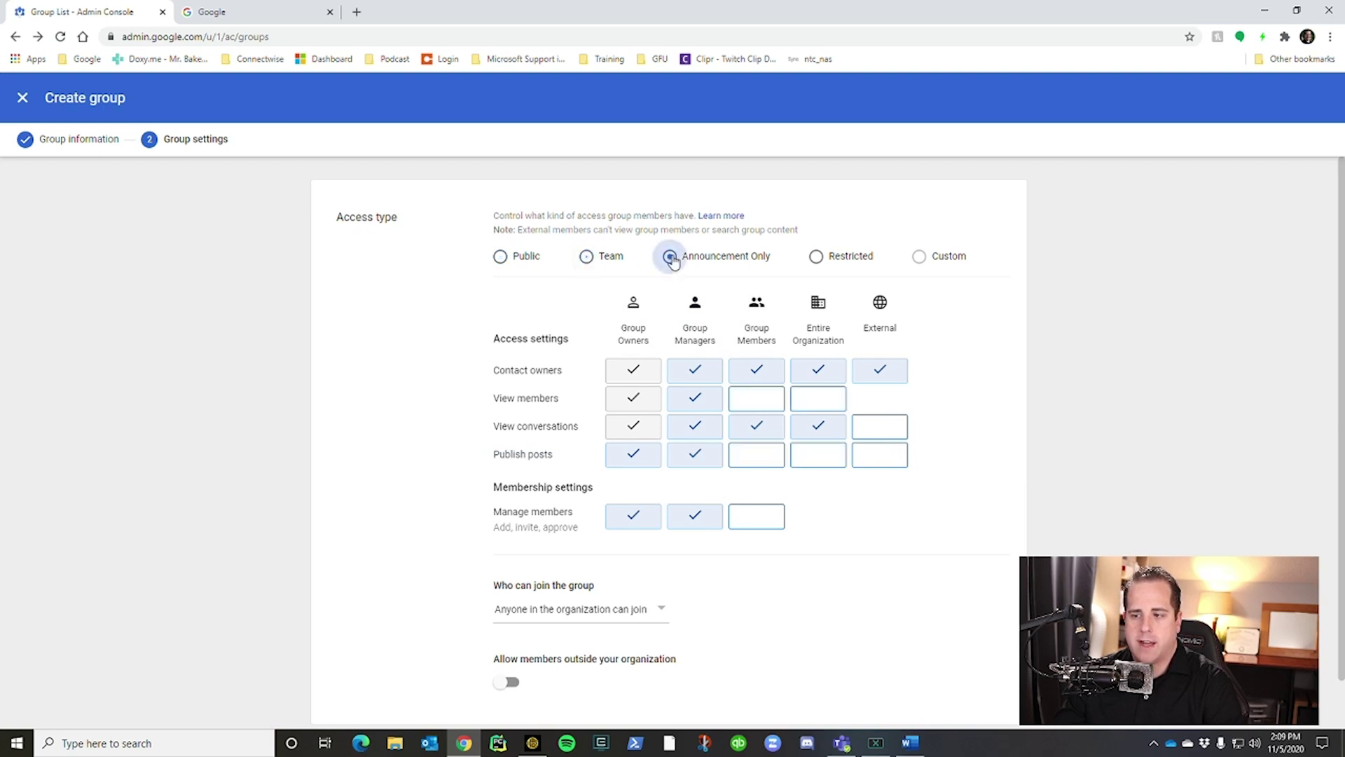
click(817, 257)
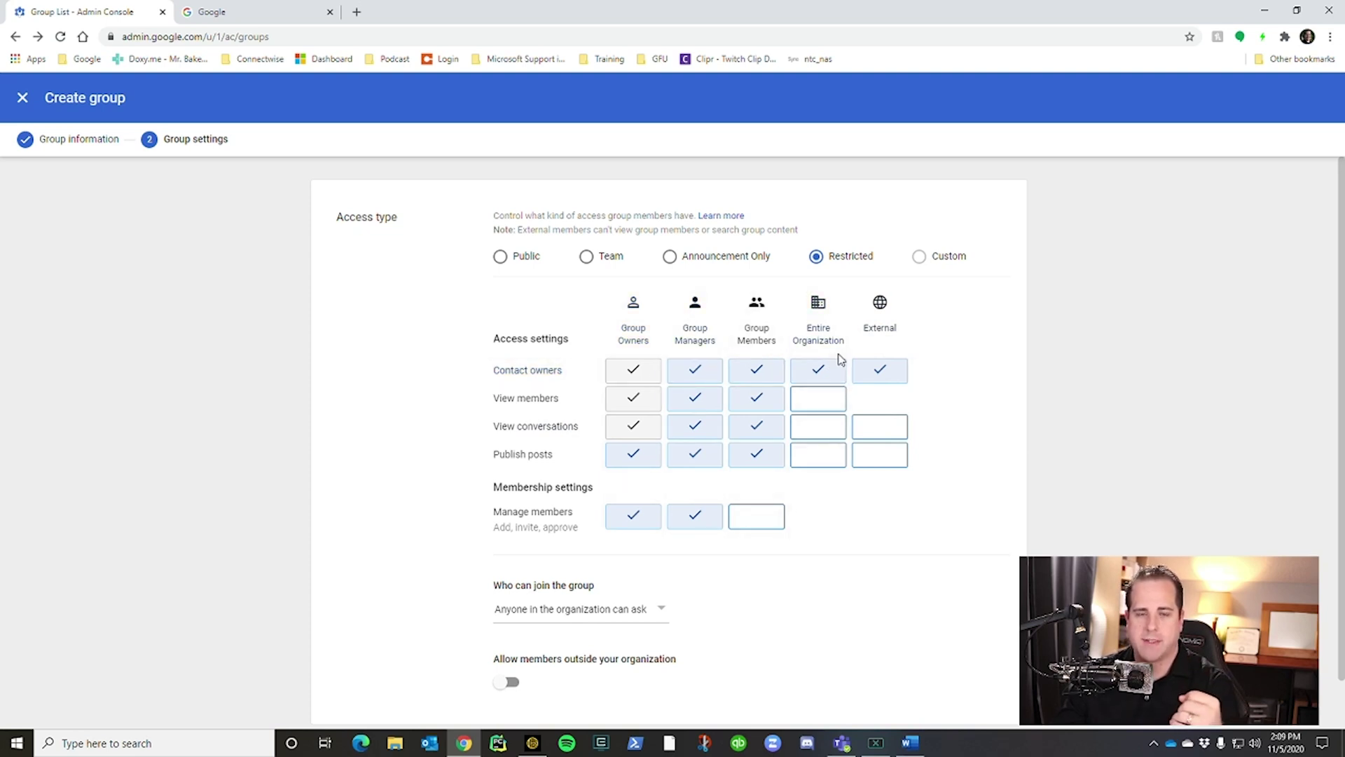
click(499, 256)
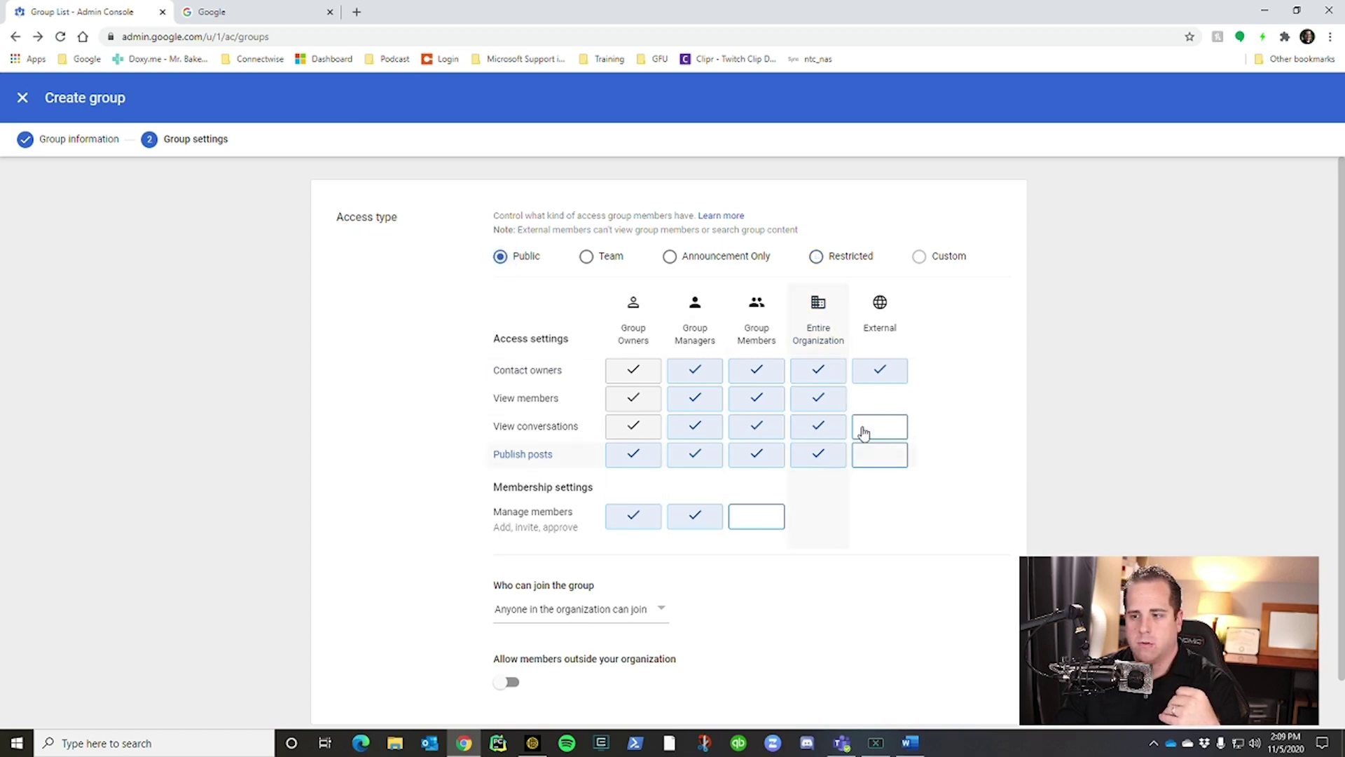
Step: Block external owner contact, hide members and conversations from the organization, and allow external posts
click(879, 378)
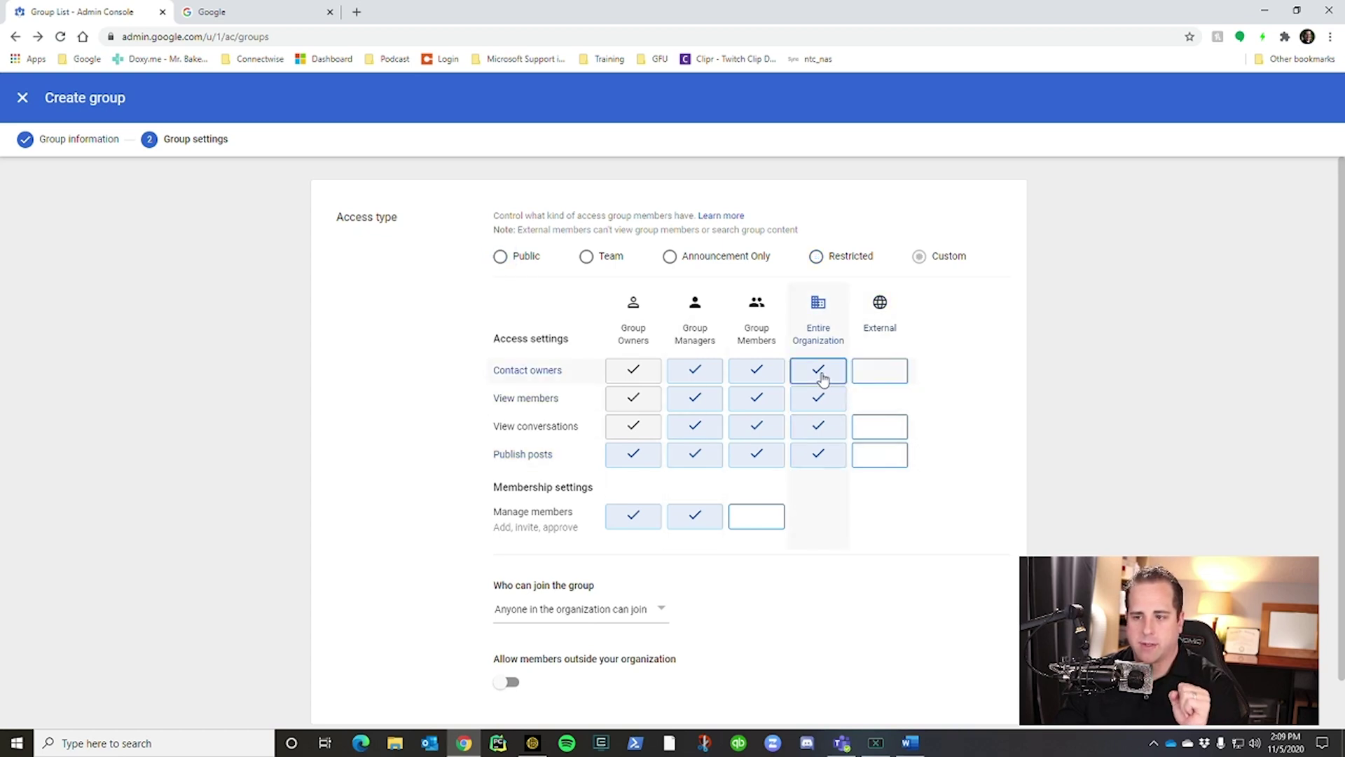
click(799, 377)
click(825, 372)
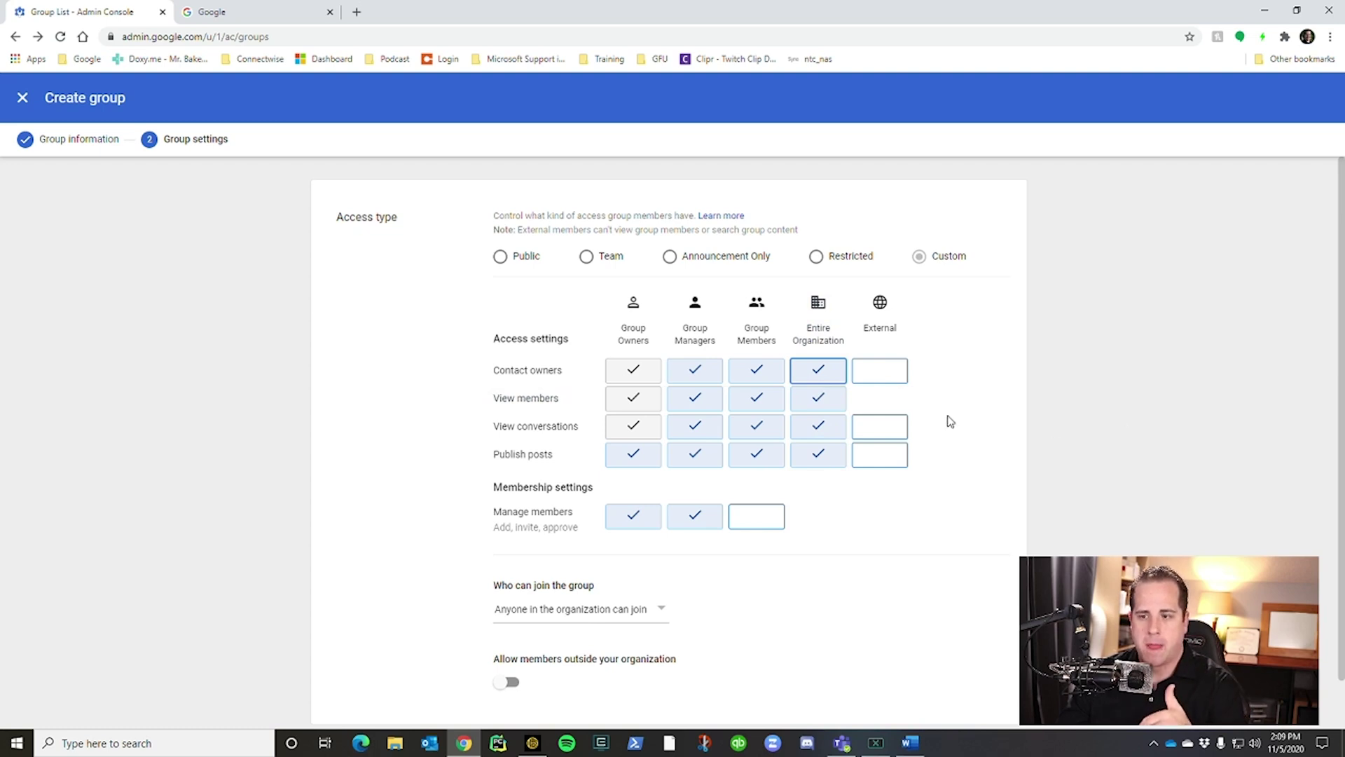
click(833, 403)
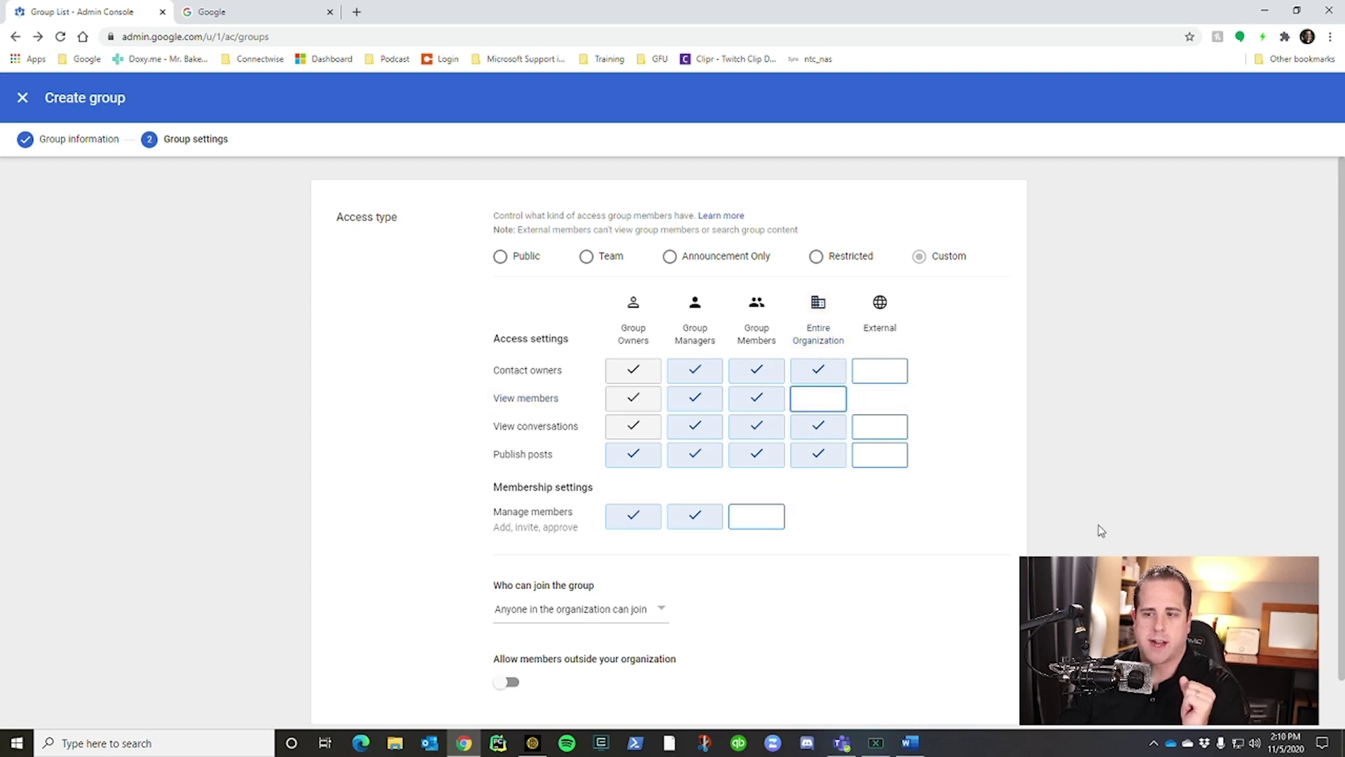
click(817, 436)
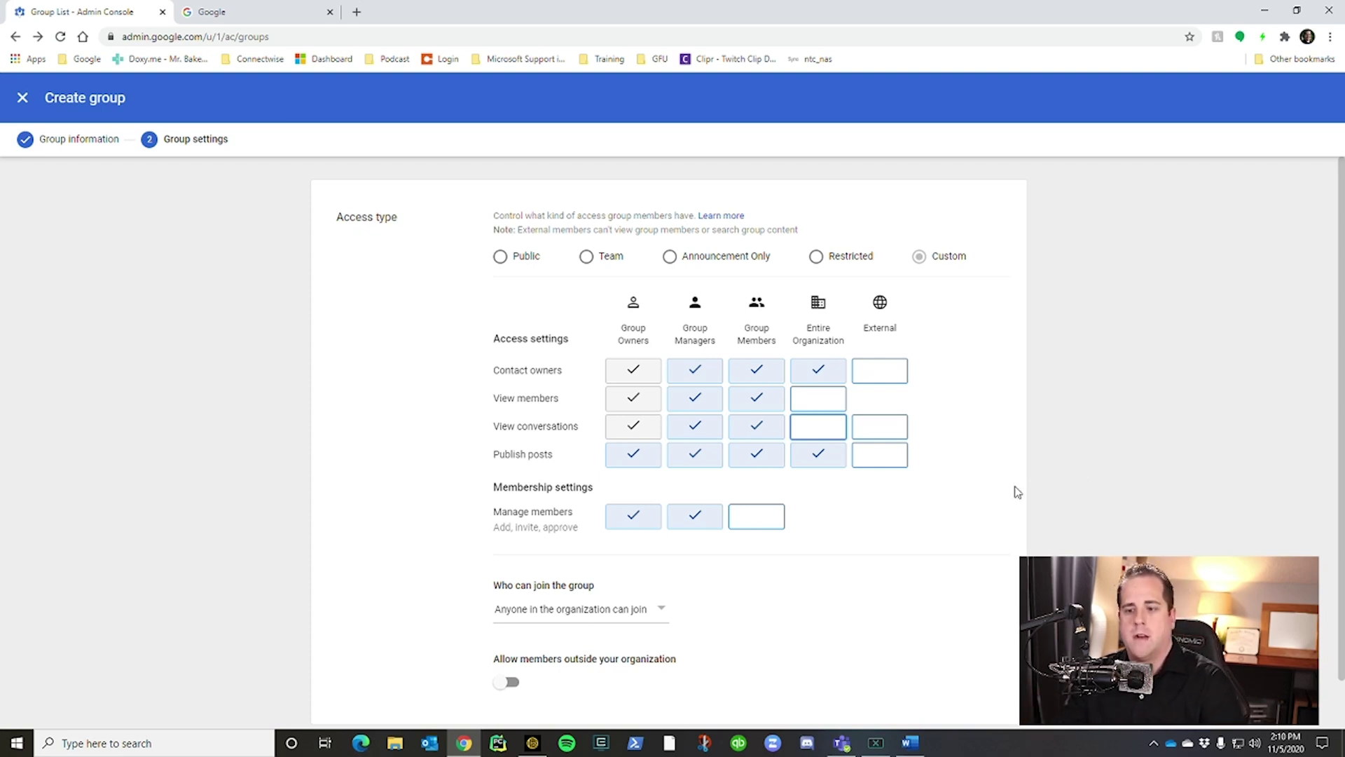
click(866, 462)
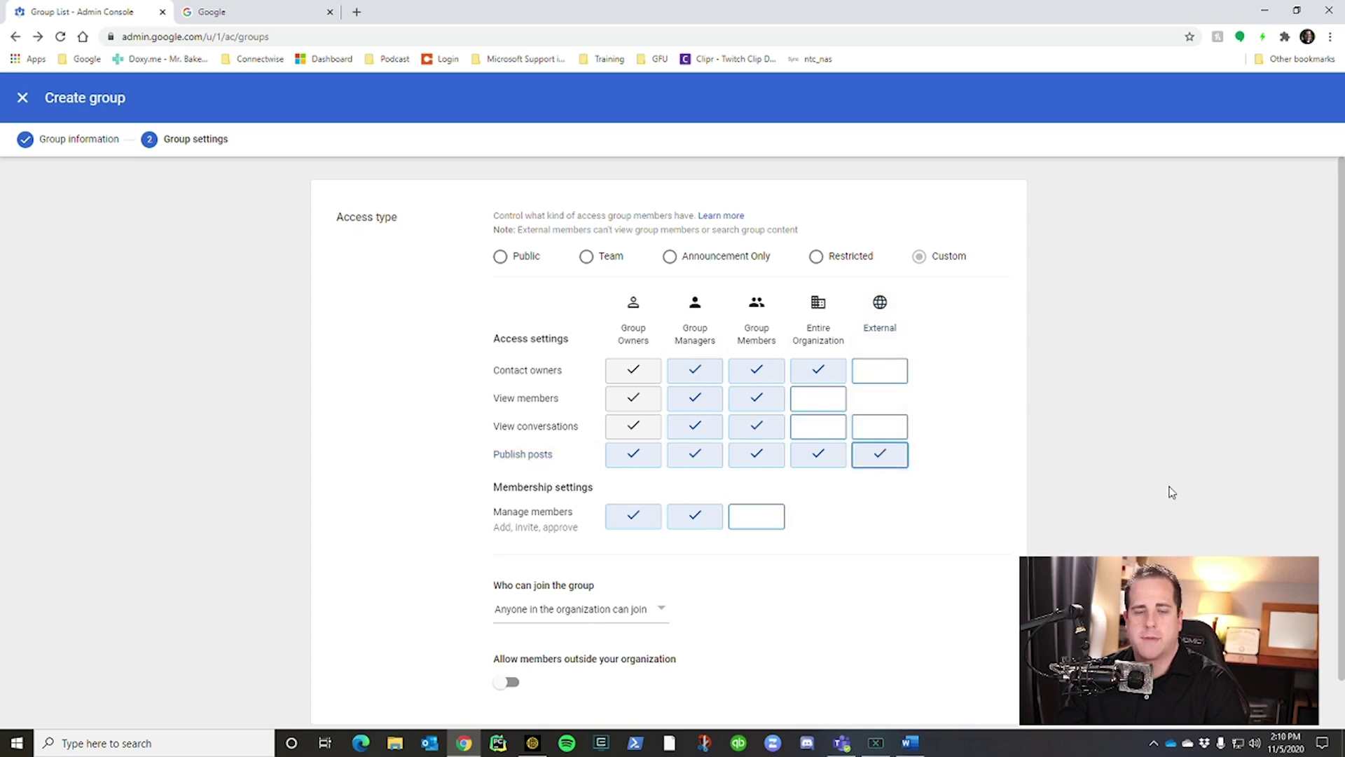
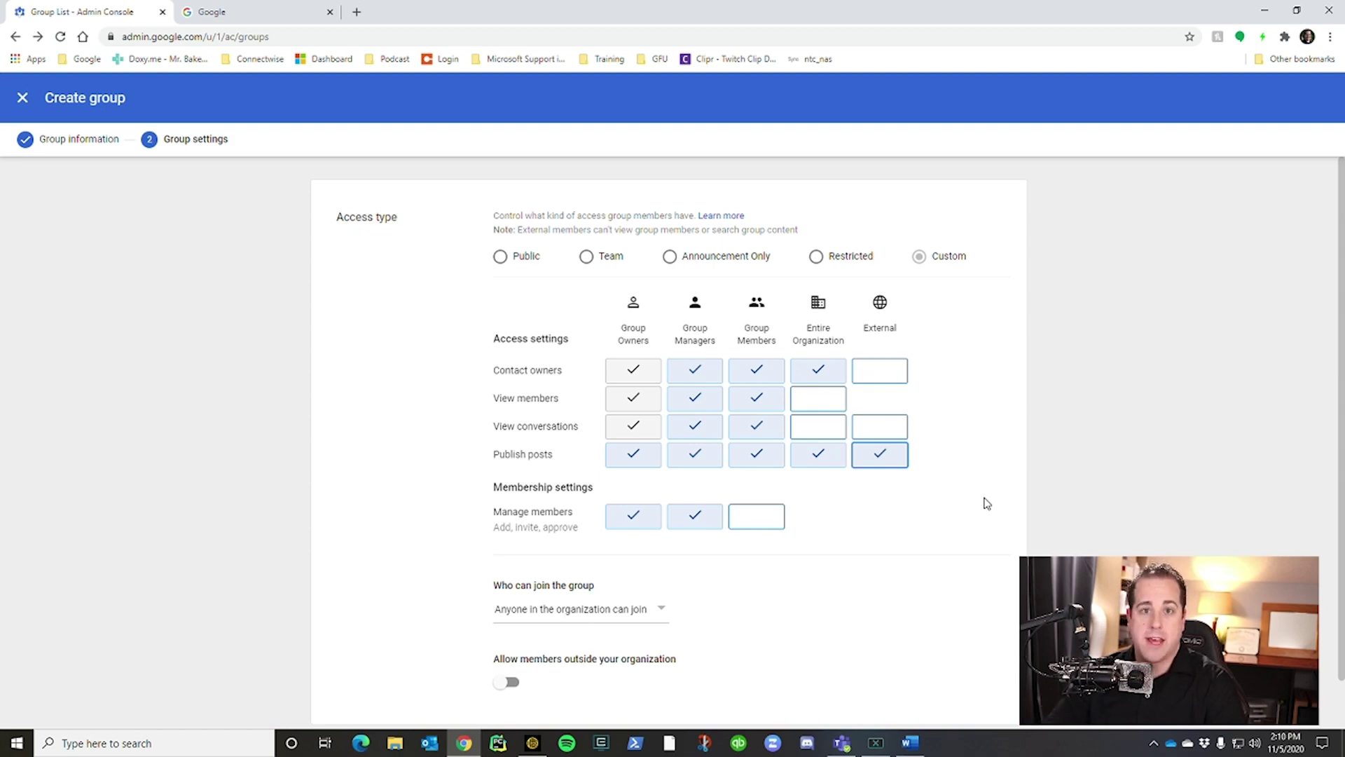
Step: Restrict post publishing to owners, try Announcement Only, then revert to Custom with everyone publishing
click(695, 456)
click(635, 457)
click(633, 457)
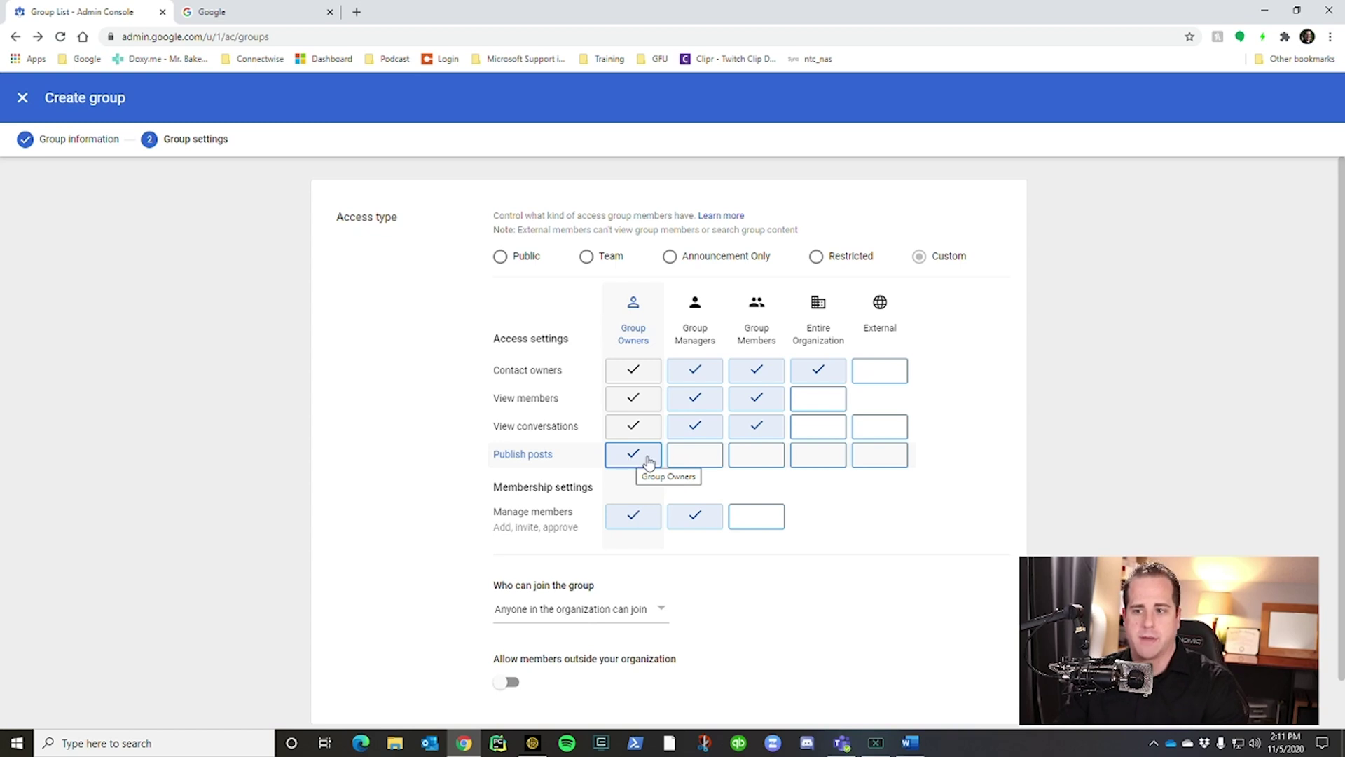
click(669, 256)
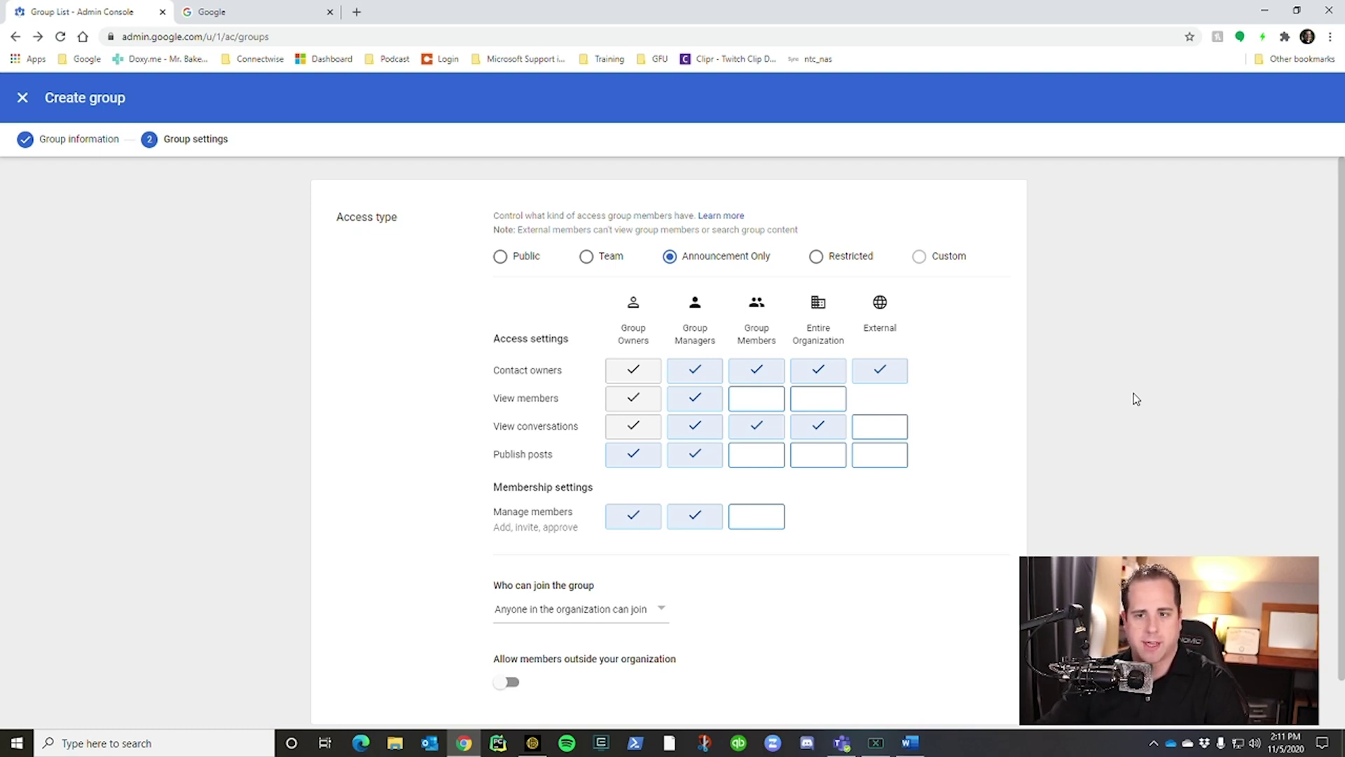
click(884, 462)
click(821, 399)
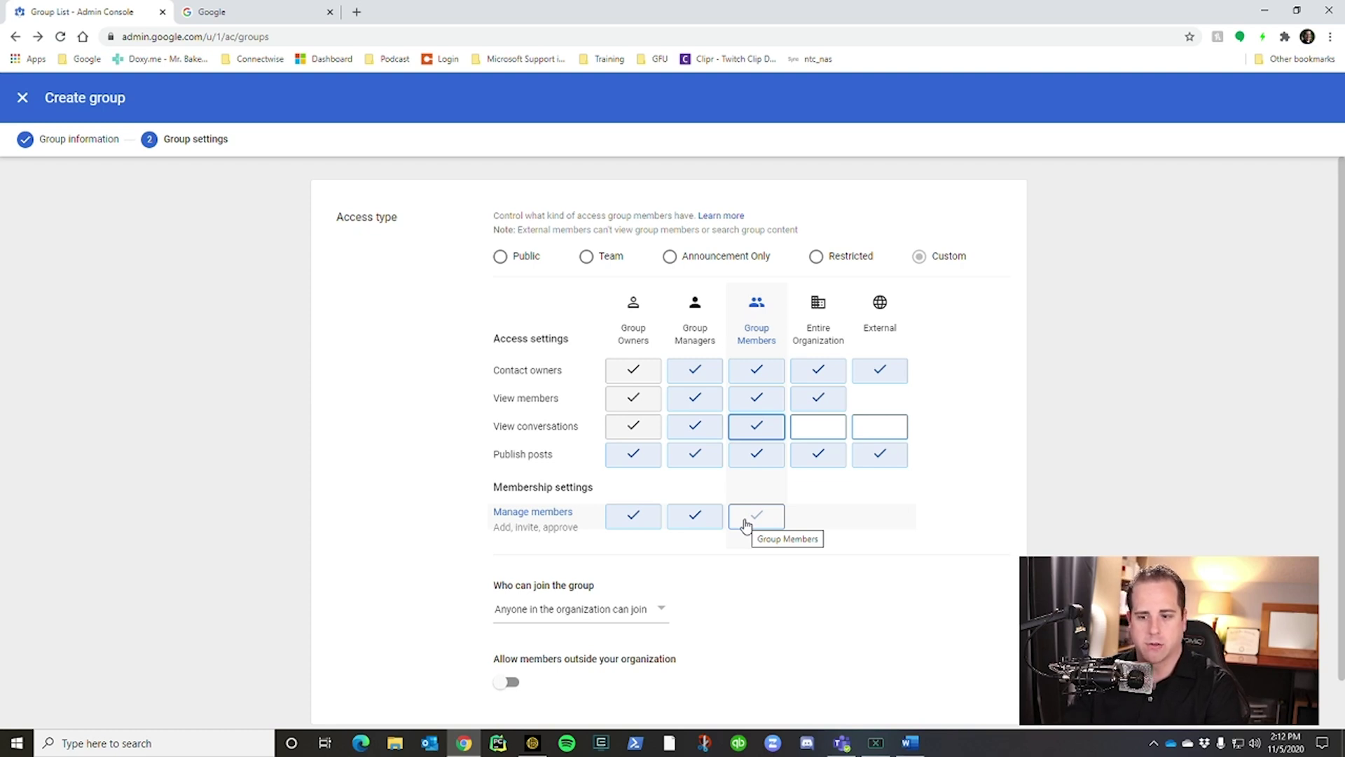
Step: Set 'Who can join the group' to 'Only invited users'
scroll(722, 507, down, 1)
click(660, 549)
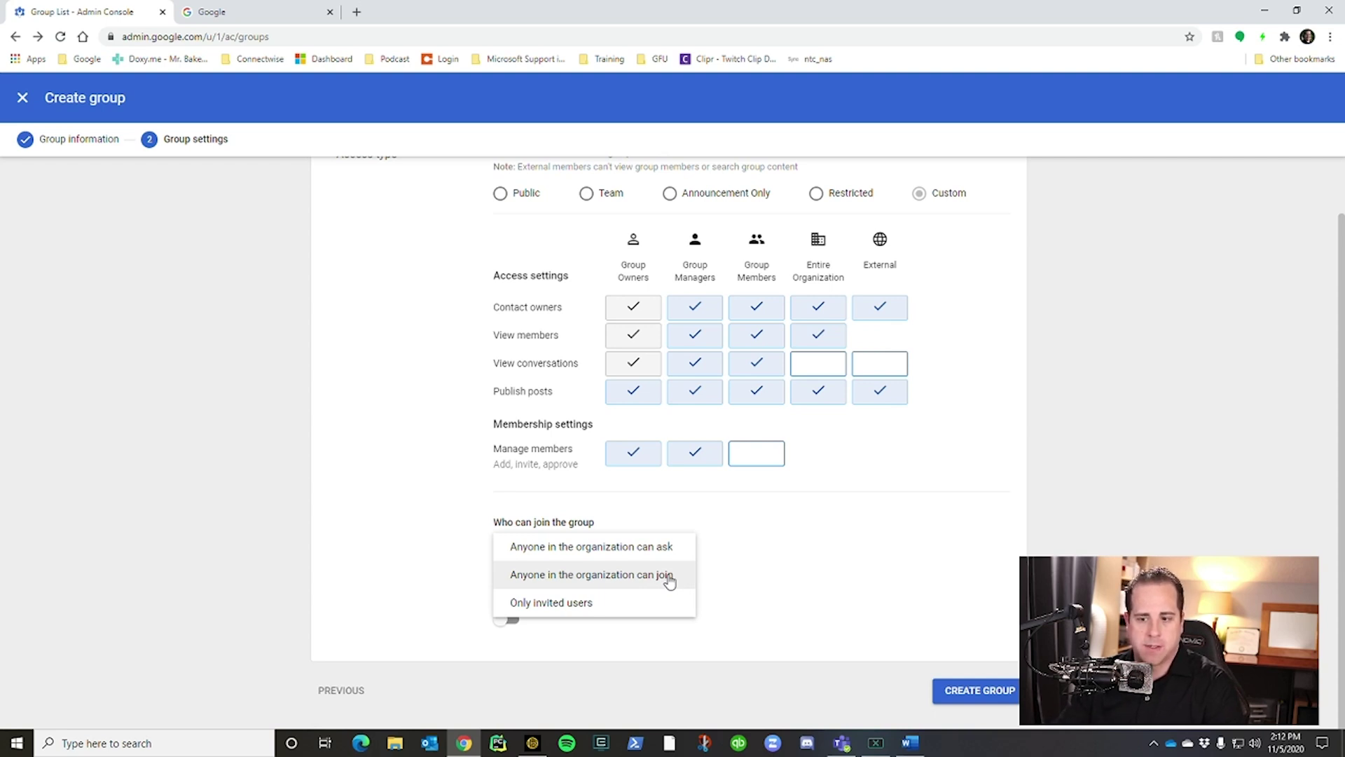
click(669, 612)
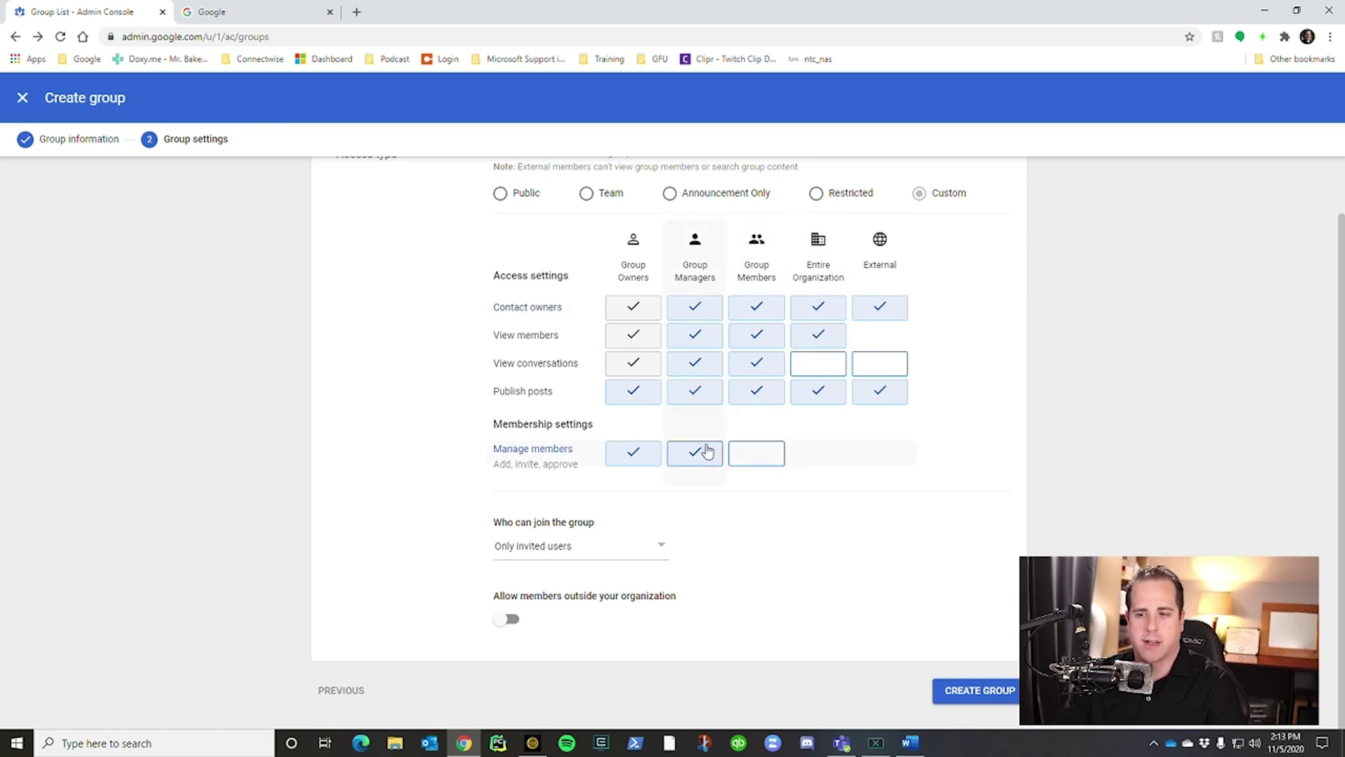
Step: Create the Sales Department group, then open its Settings card and advanced settings in Google Groups
click(990, 691)
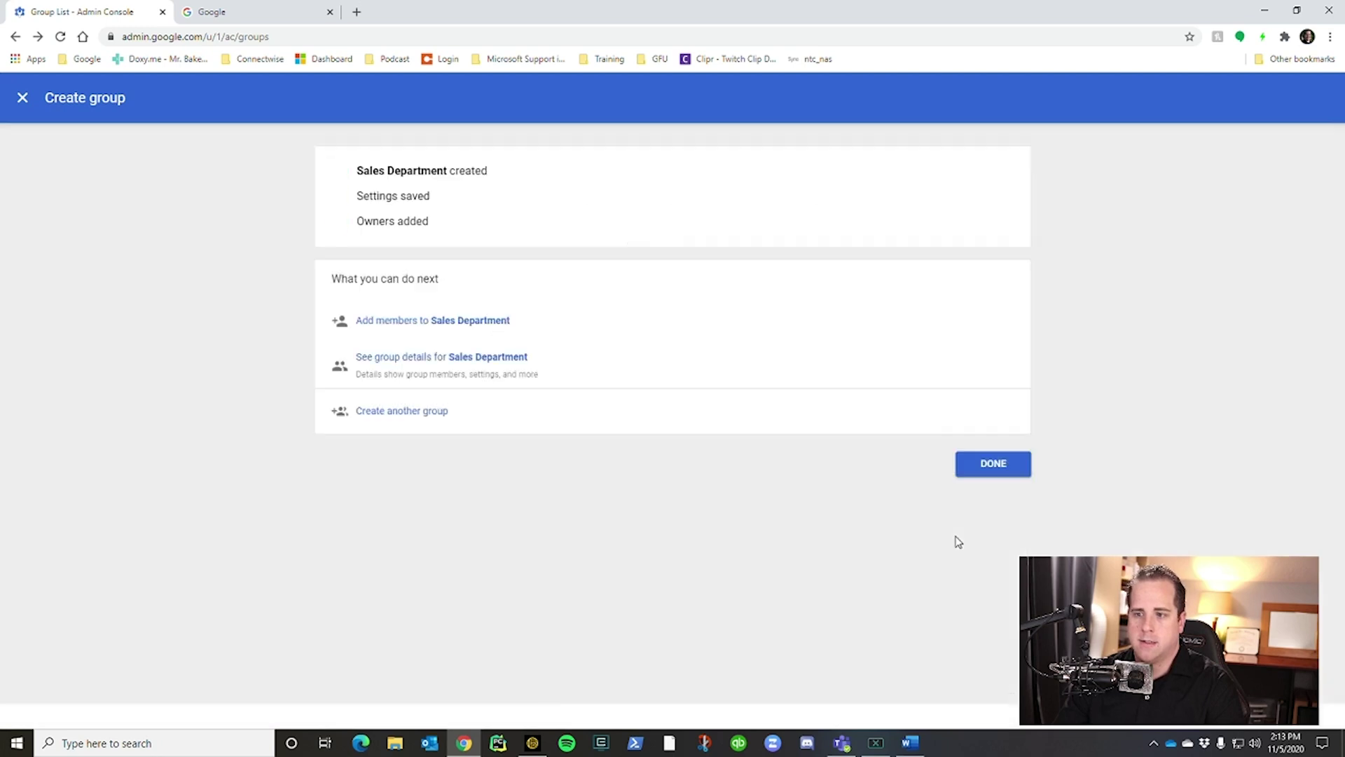
click(995, 468)
click(217, 290)
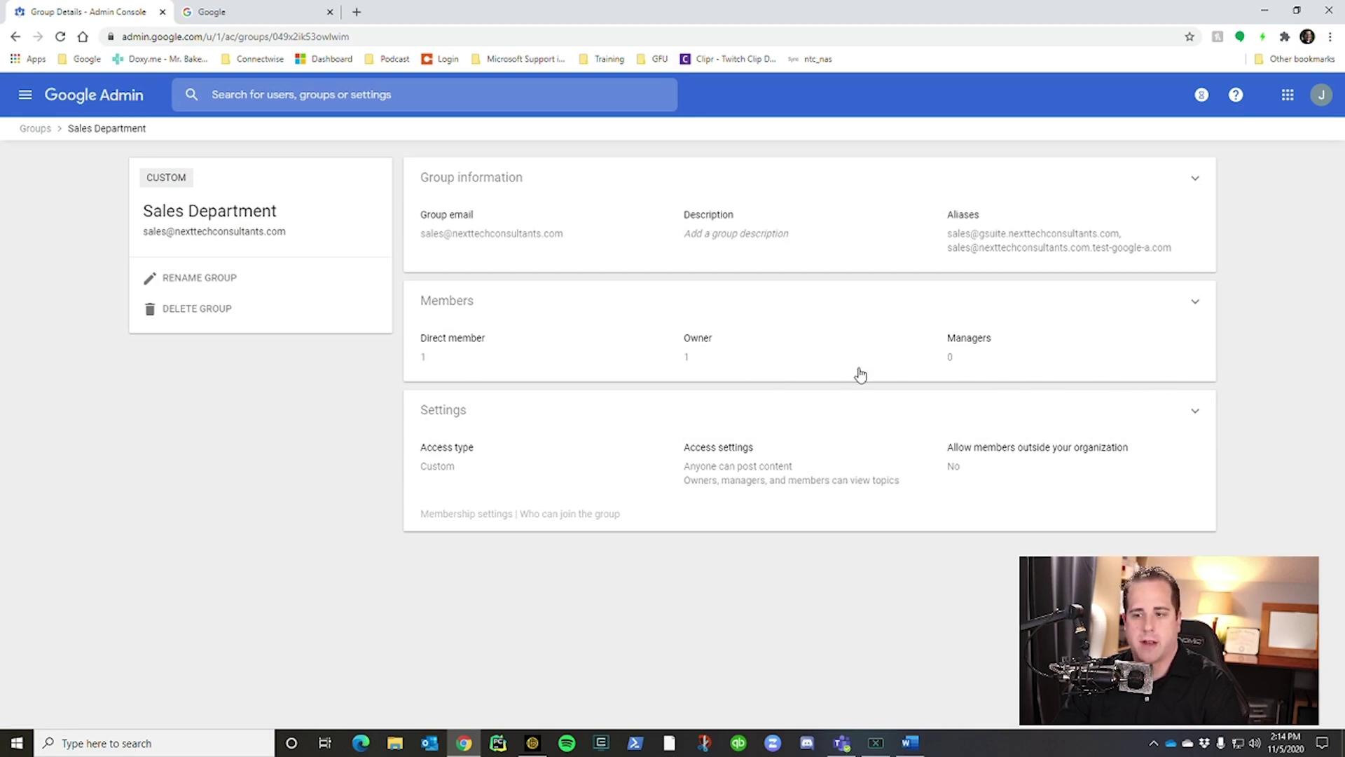
click(529, 469)
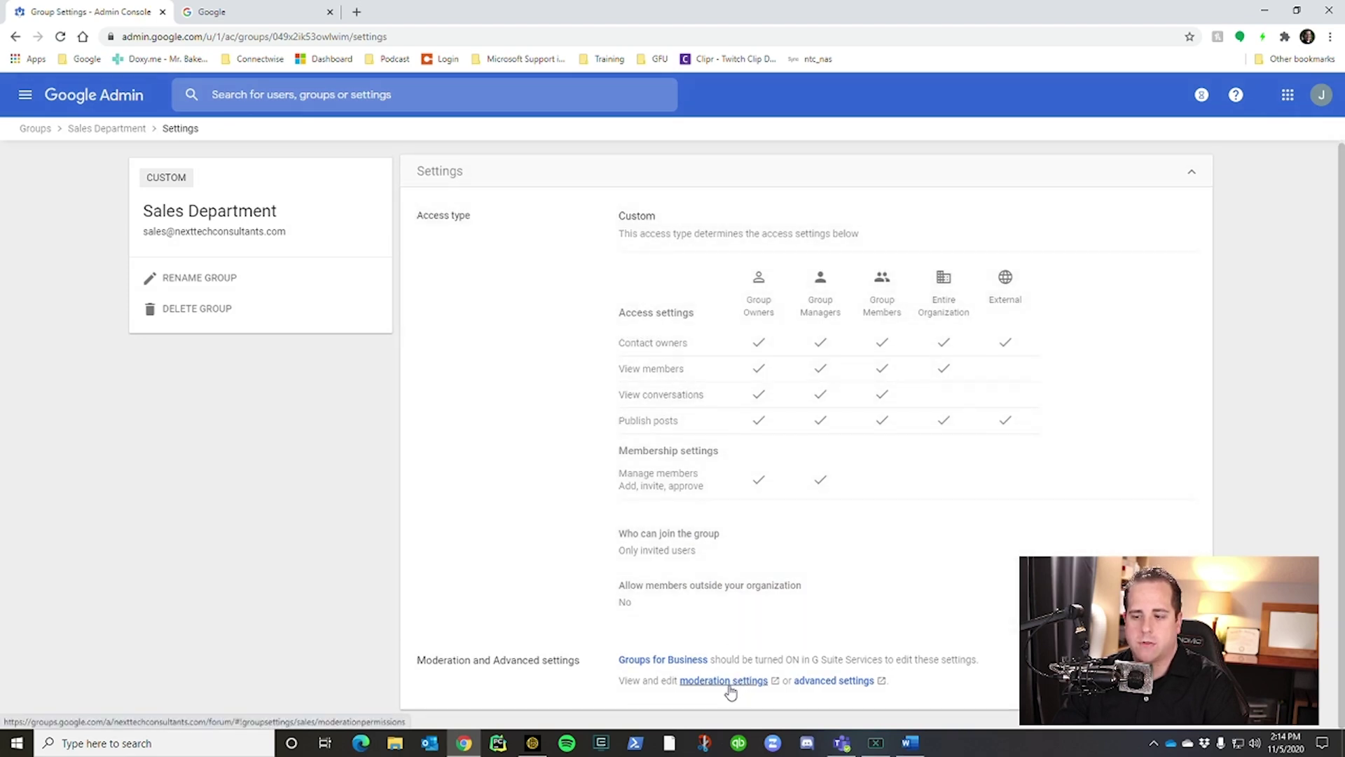
click(827, 682)
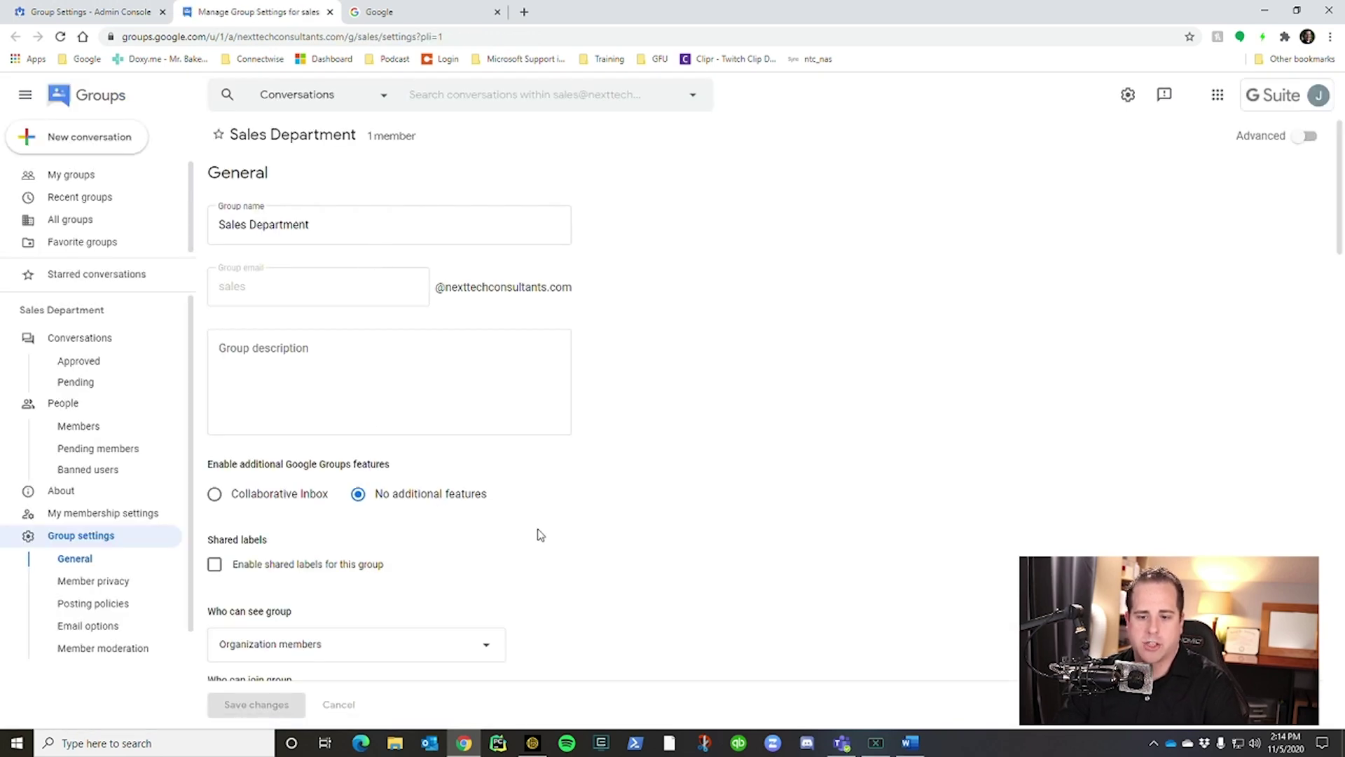
Step: Choose Collaborative Inbox as the Sales Department group type and save the changes
click(245, 501)
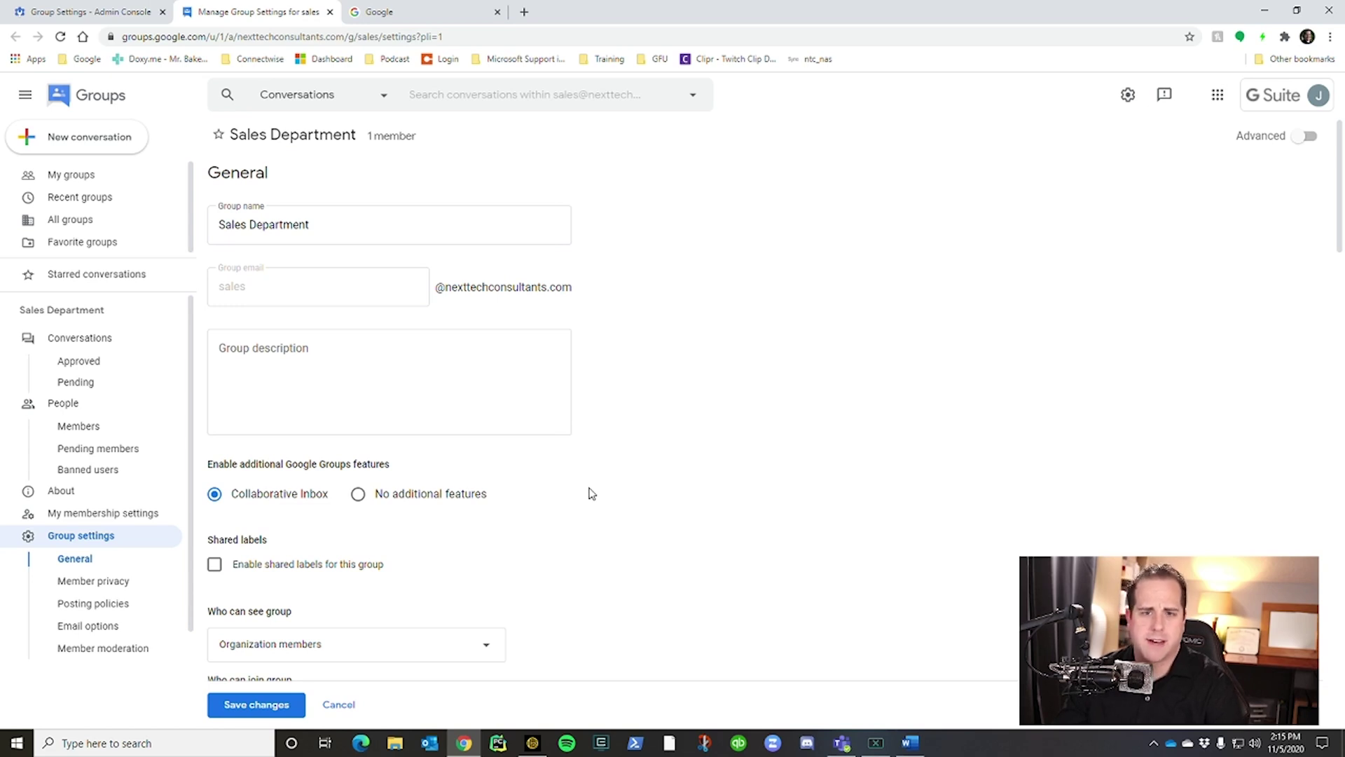
scroll(591, 494, down, 12)
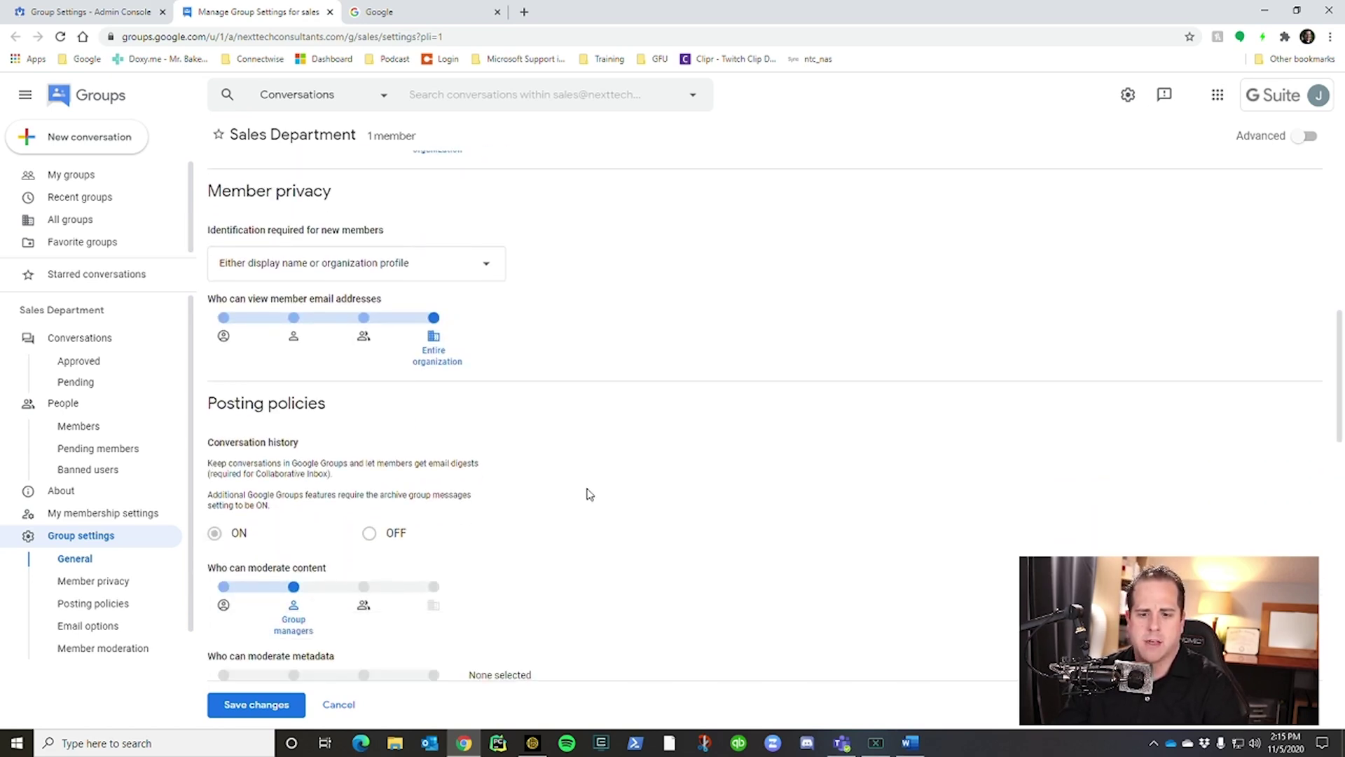
scroll(588, 494, down, 1)
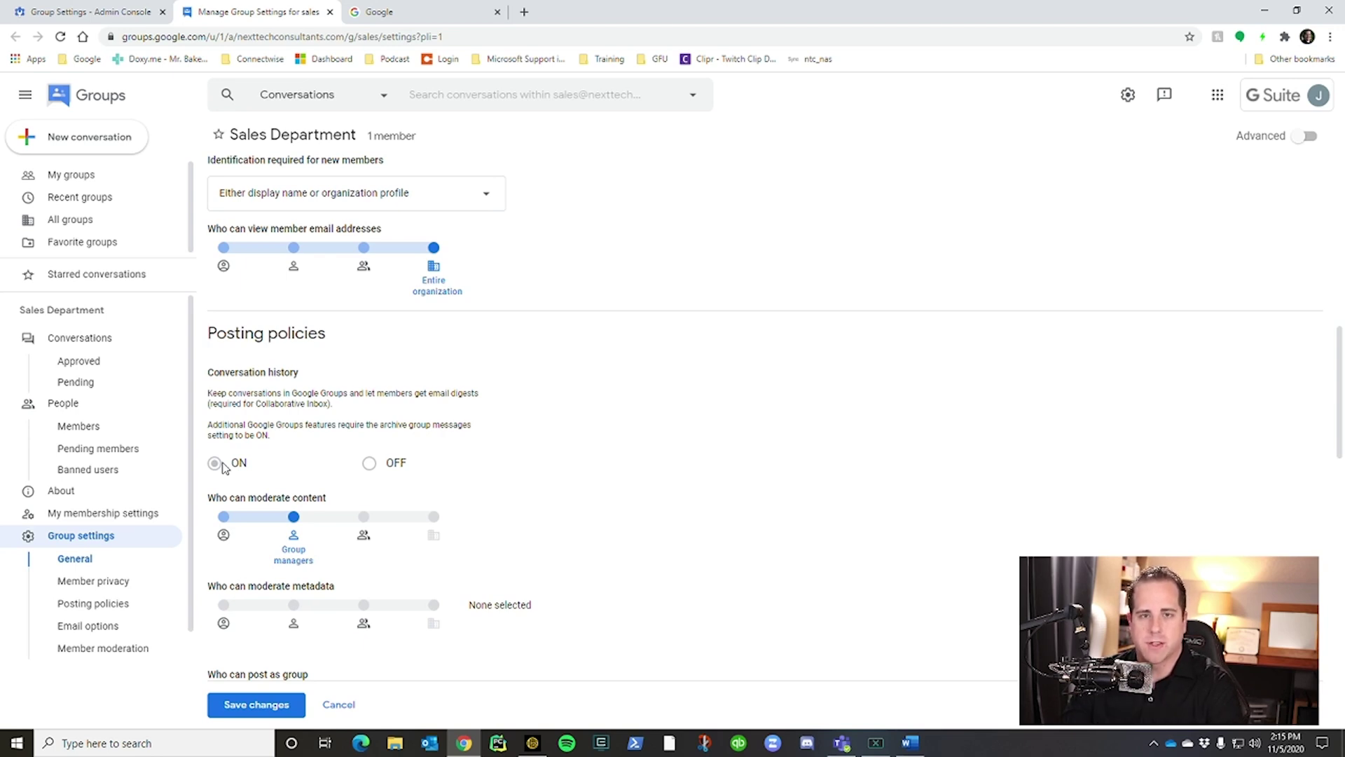
scroll(291, 543, down, 9)
click(256, 706)
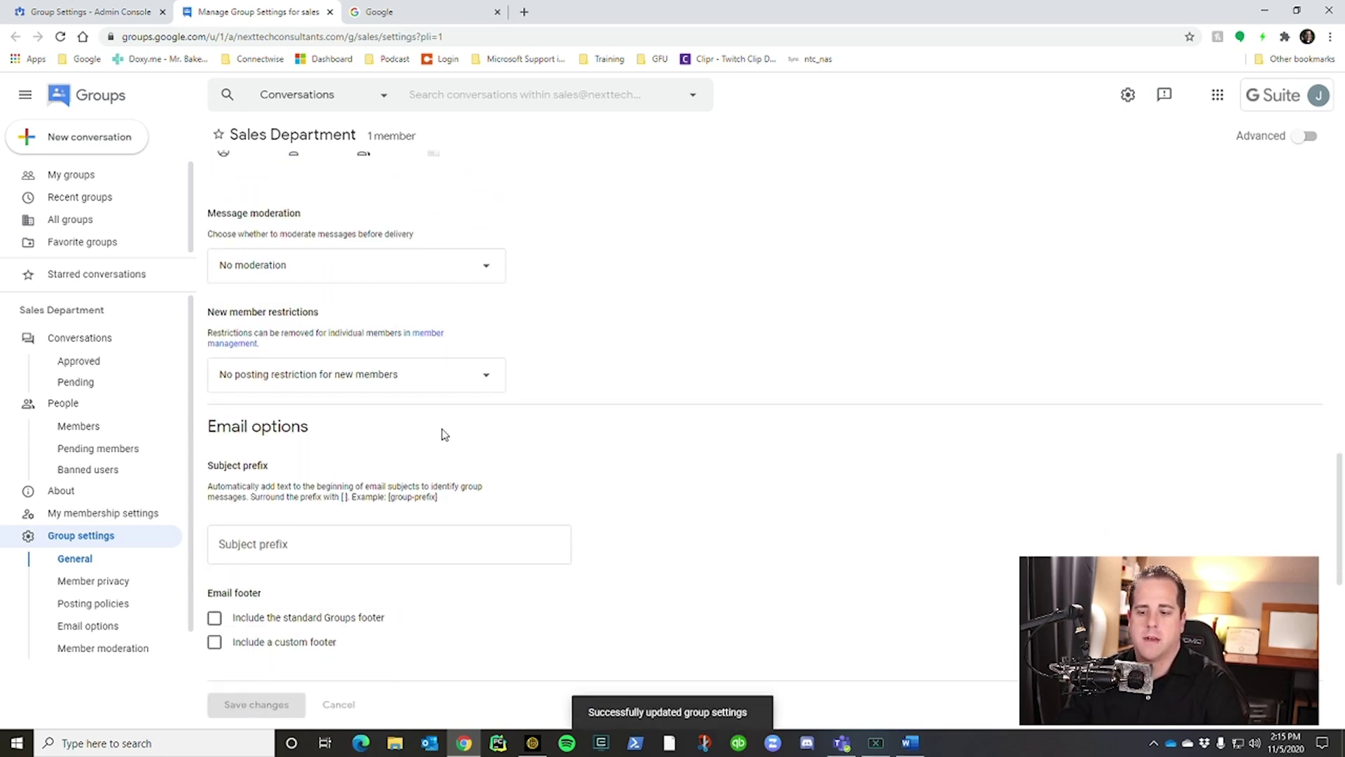
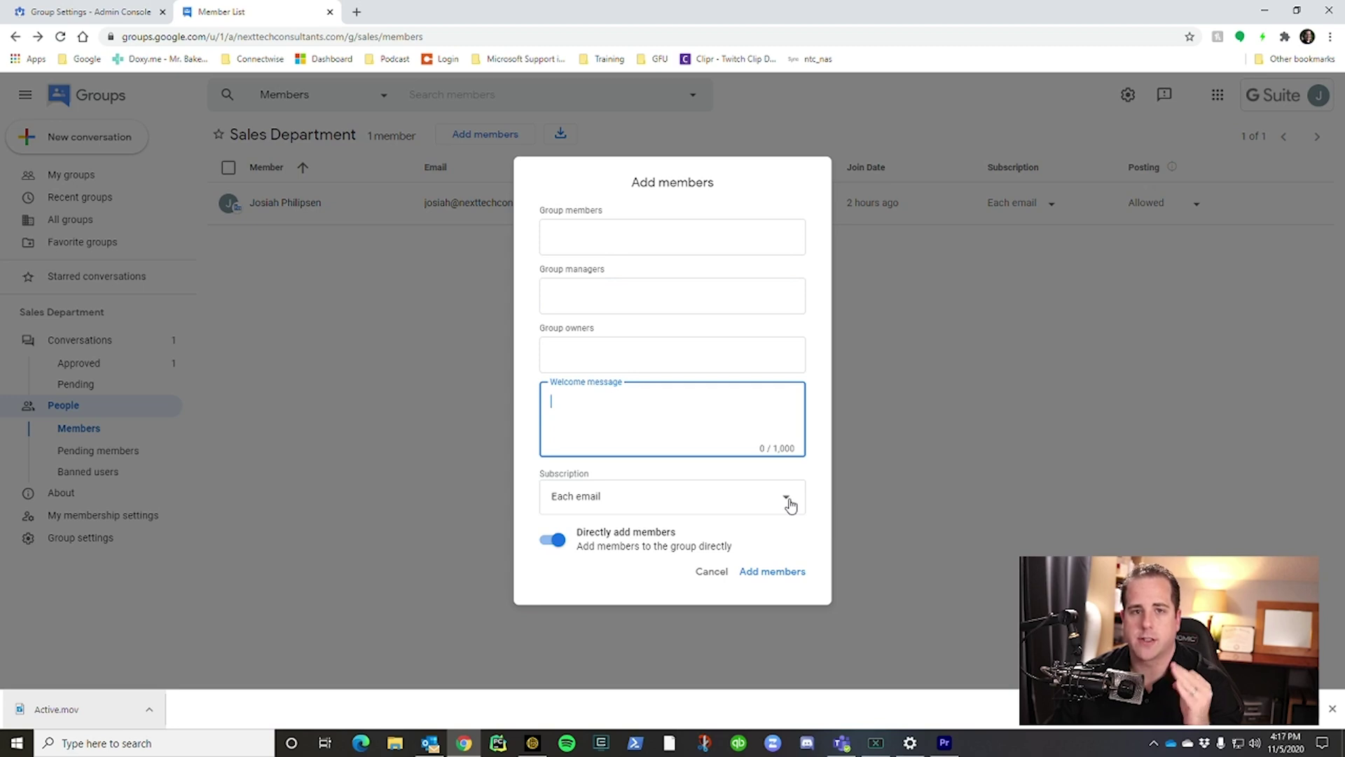
Step: Keep Each email delivery and add the new member to Sales Department as a Member
click(789, 502)
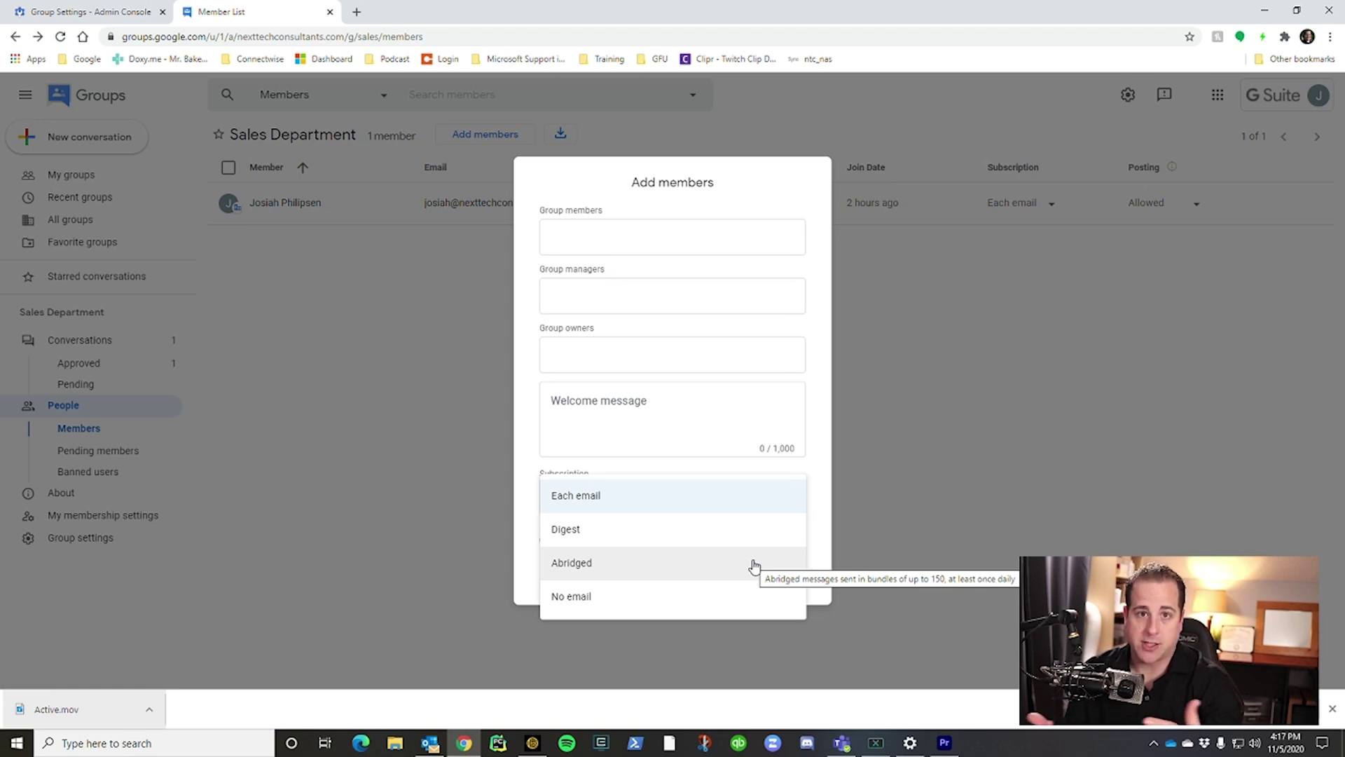
click(597, 231)
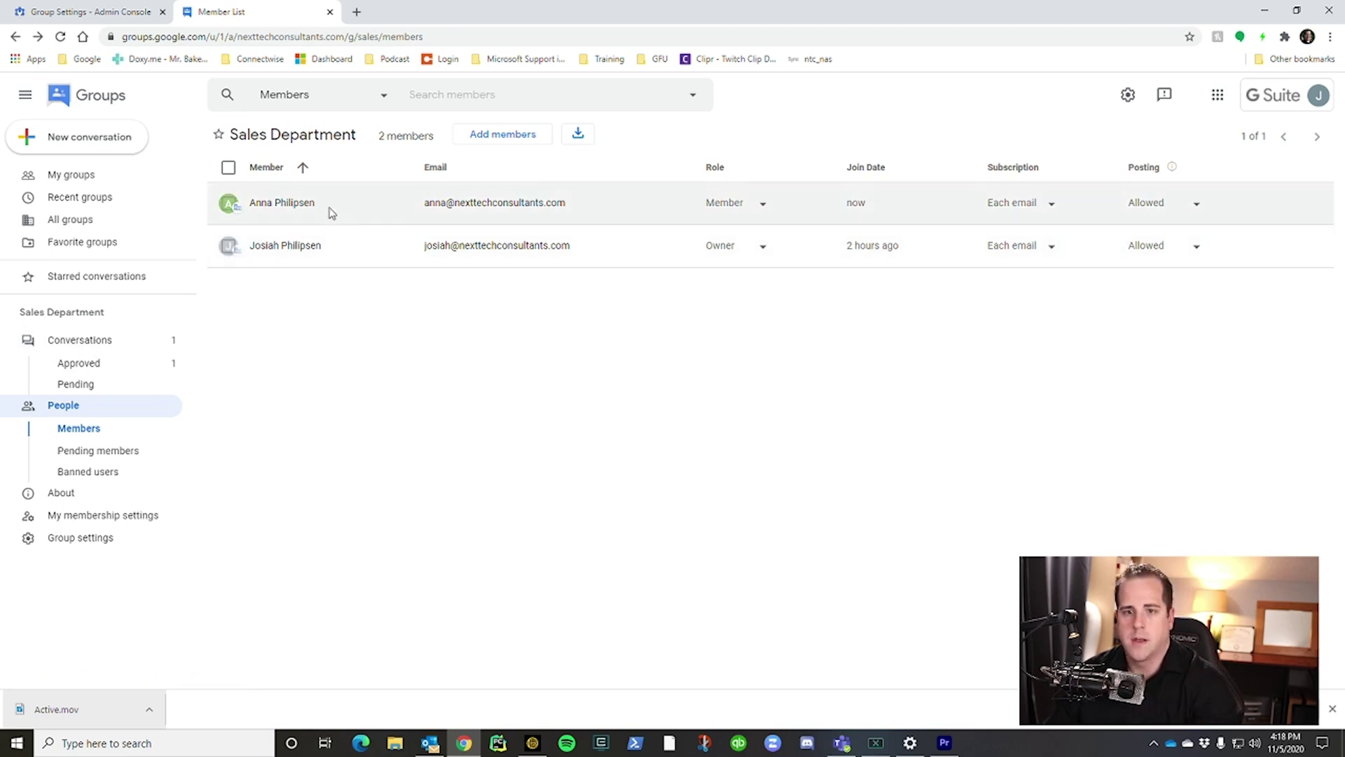
Step: Reopen Add members, turn off Directly add members, and begin entering invitees and an invitation message
click(502, 134)
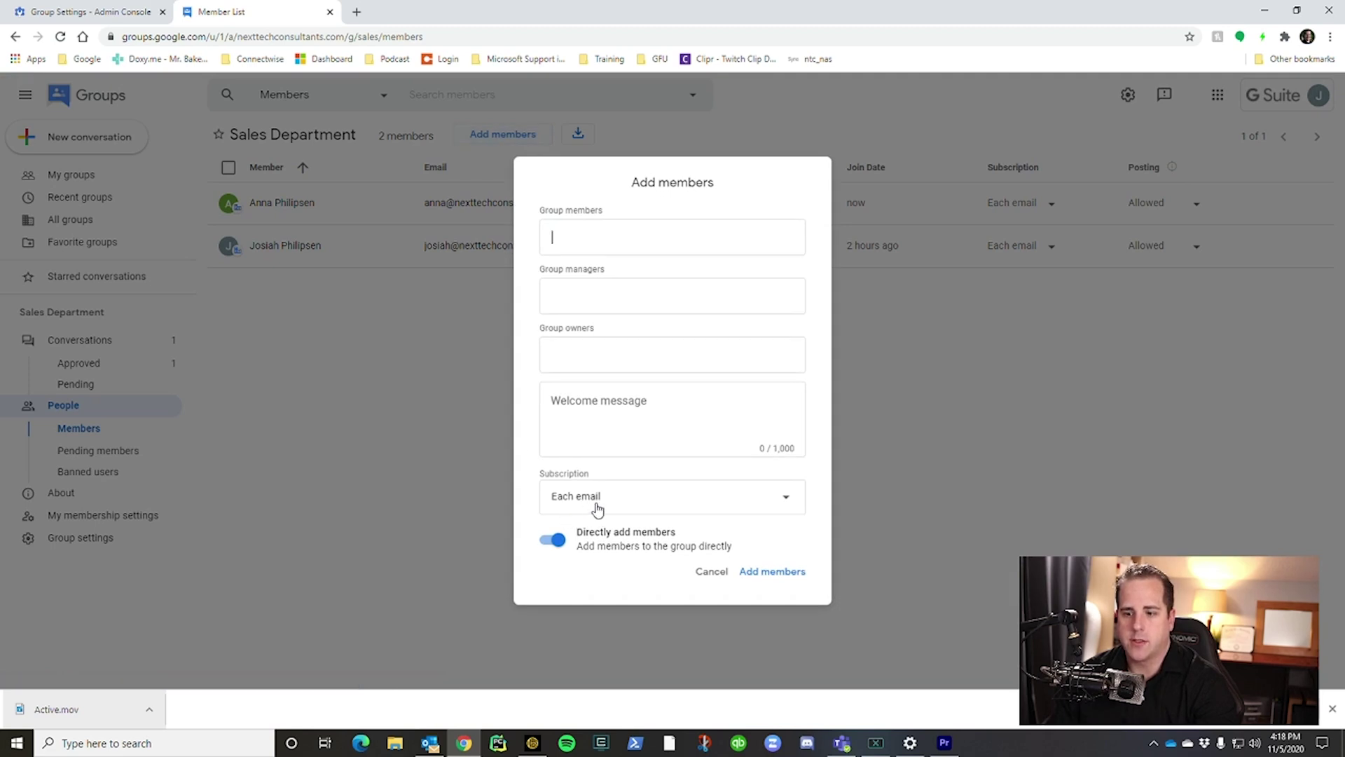
click(595, 511)
click(612, 495)
click(553, 542)
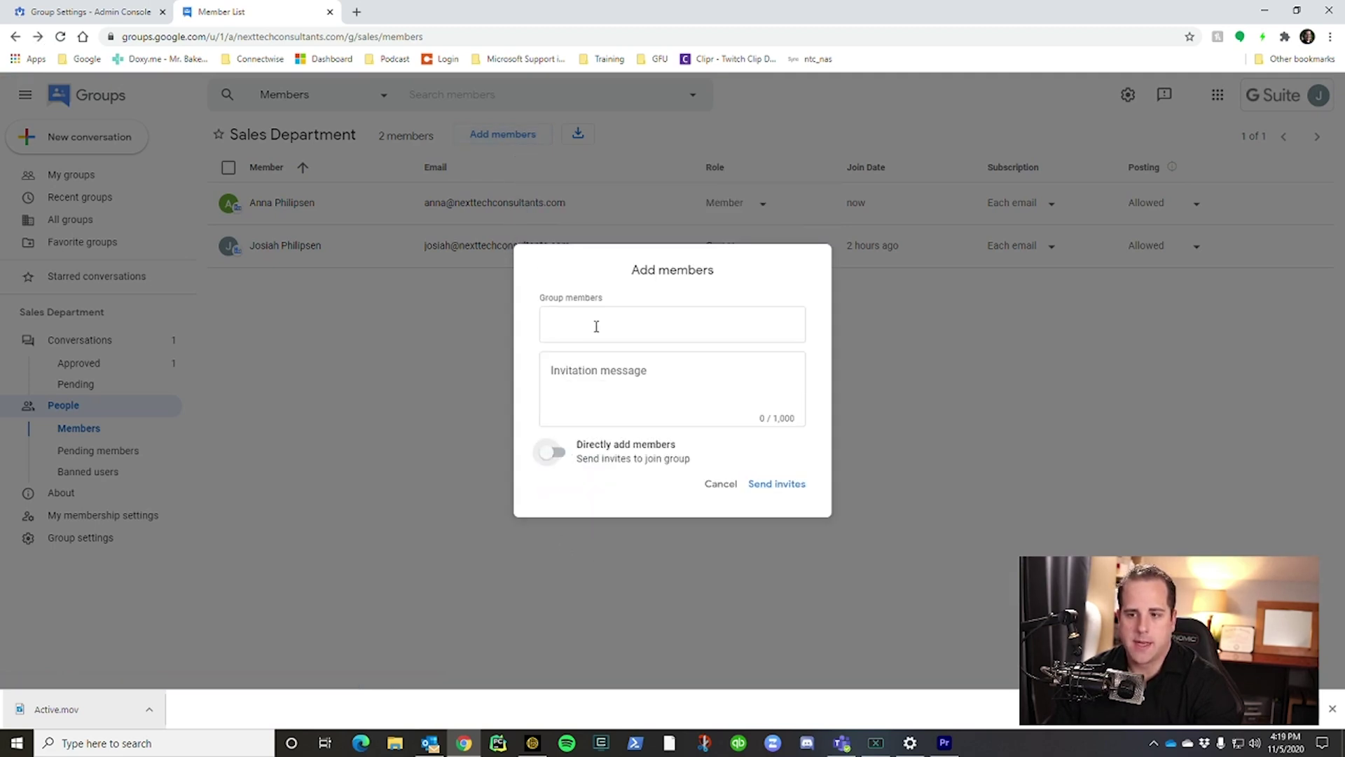
click(596, 327)
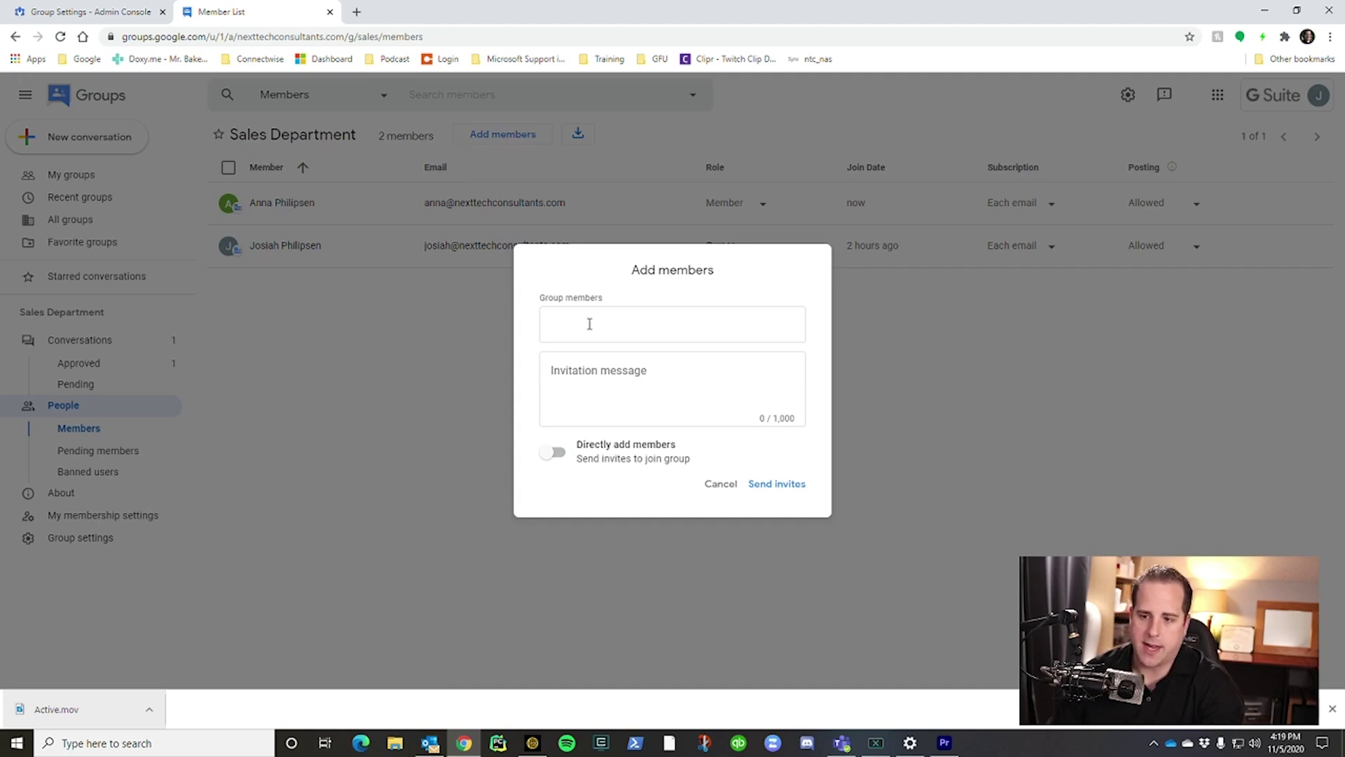
click(616, 378)
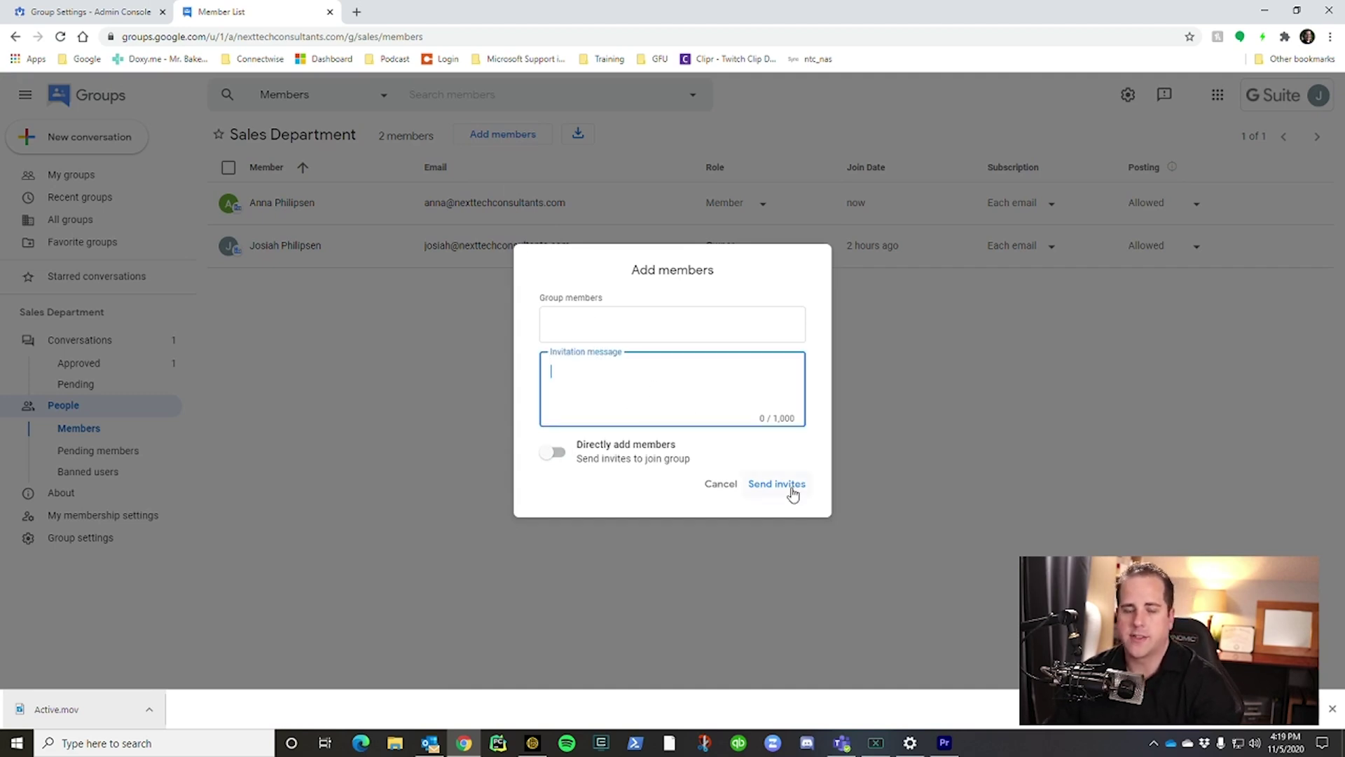